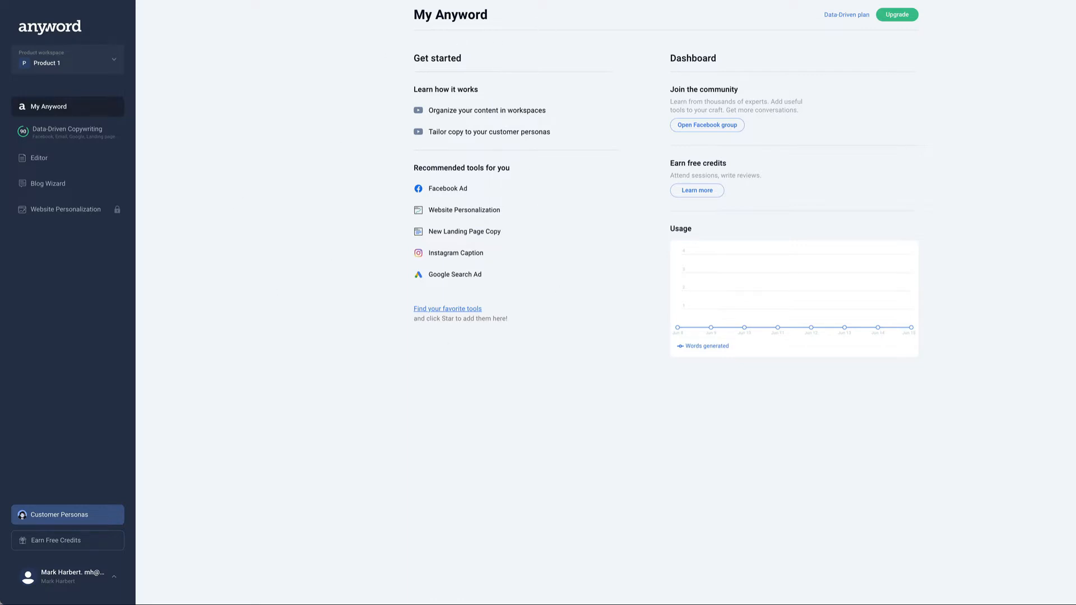
# Open the list of available tools and look through the ad, landing page, product listing, social, email and SMS project types.
pyautogui.click(448, 310)
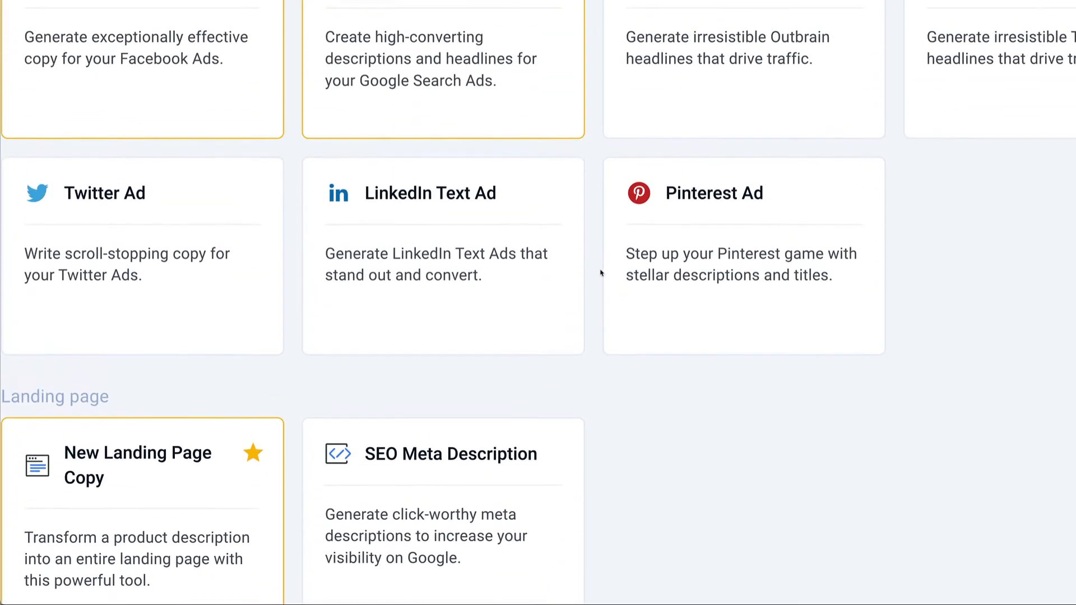
pyautogui.scroll(2, 578, 264)
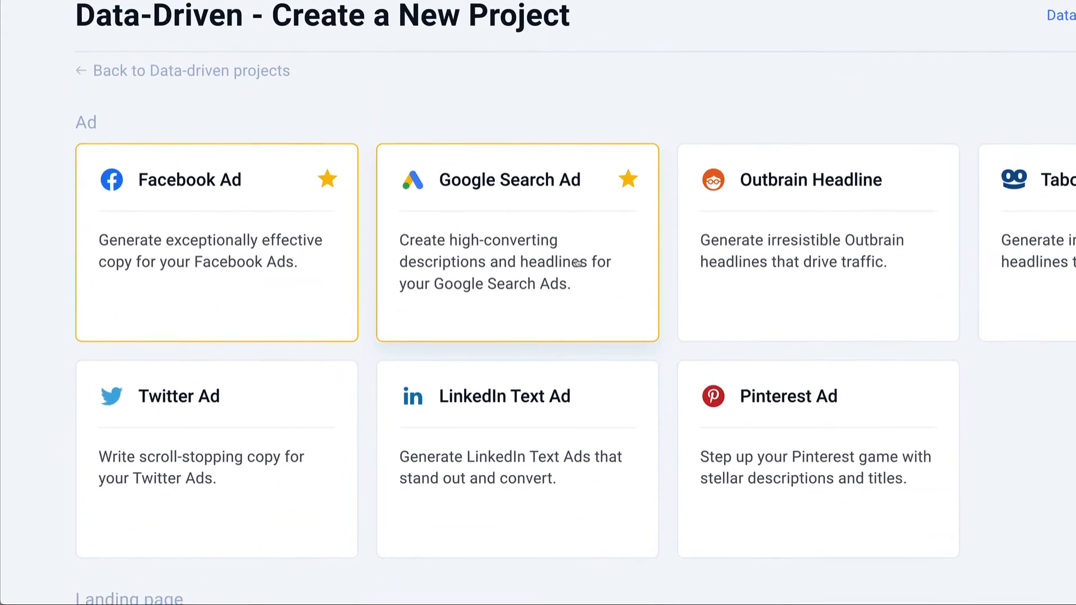
pyautogui.scroll(-1, 594, 270)
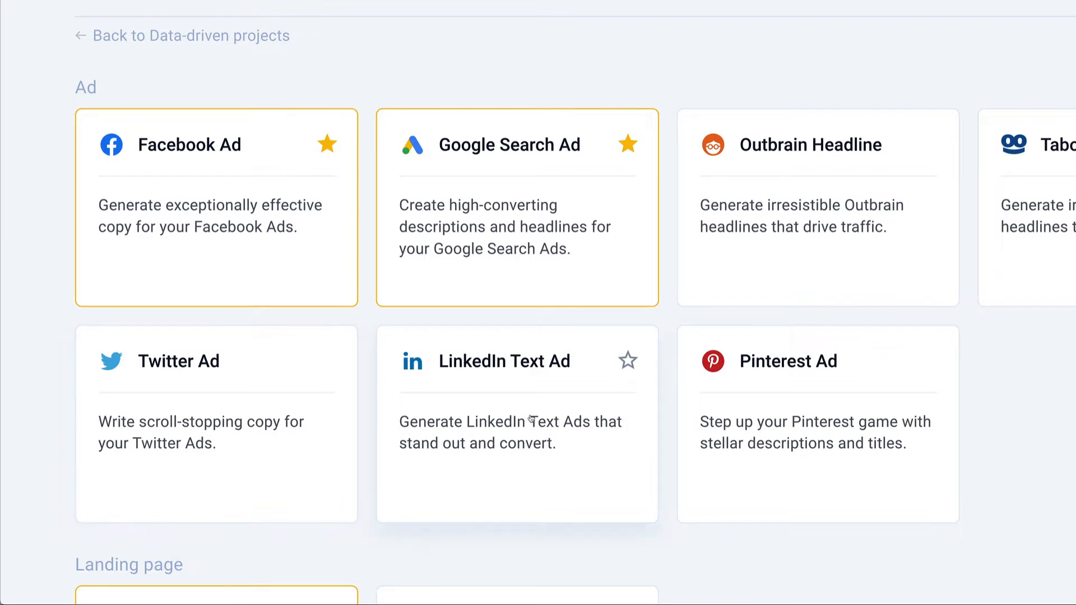
pyautogui.scroll(-2, 542, 414)
pyautogui.scroll(-5, 769, 332)
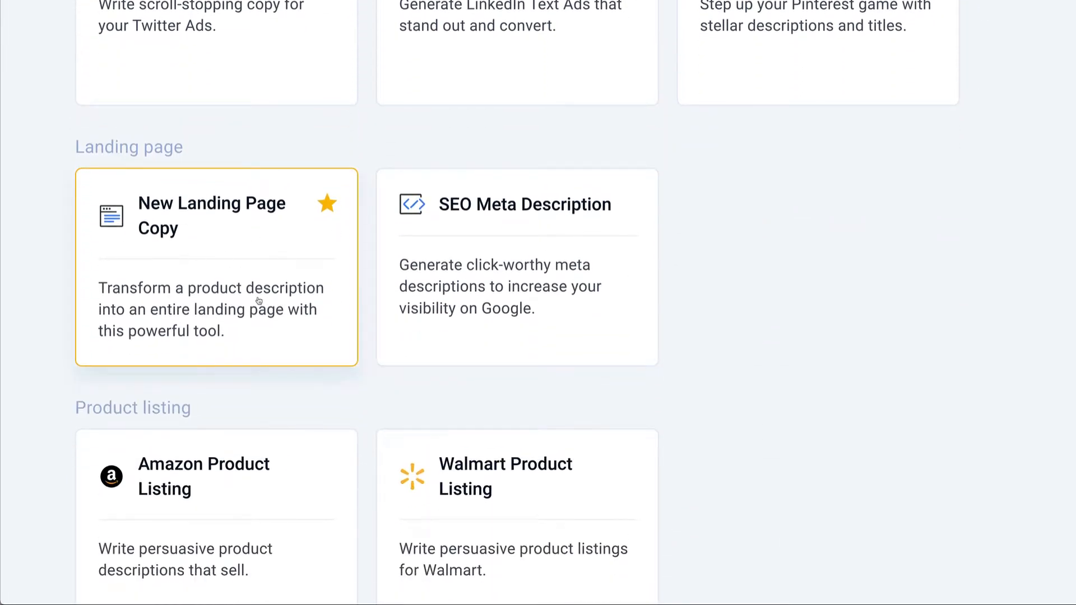
pyautogui.scroll(-5, 545, 264)
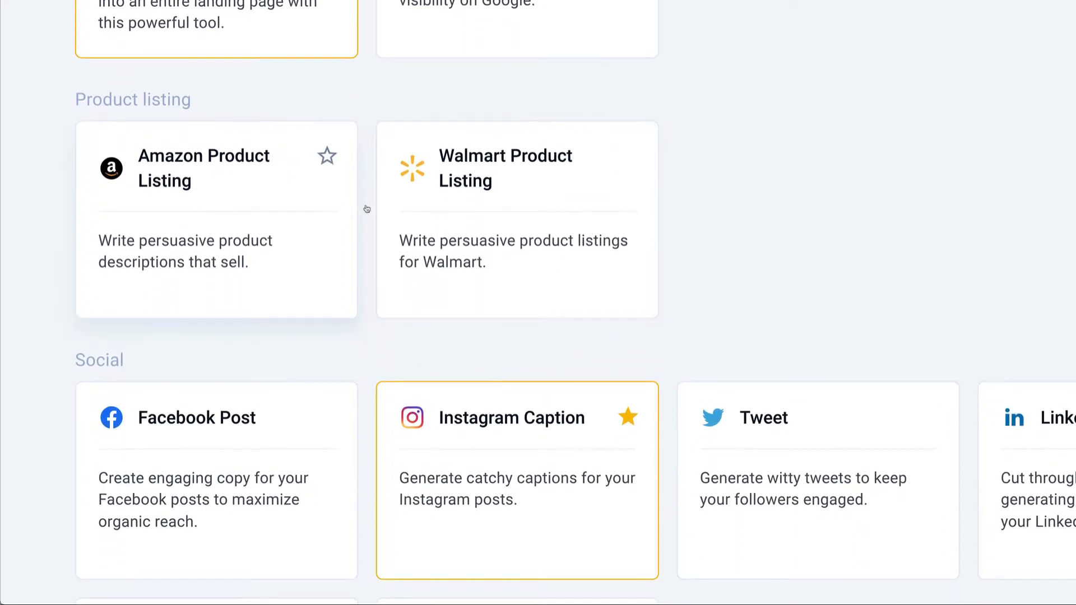
pyautogui.scroll(-3, 506, 310)
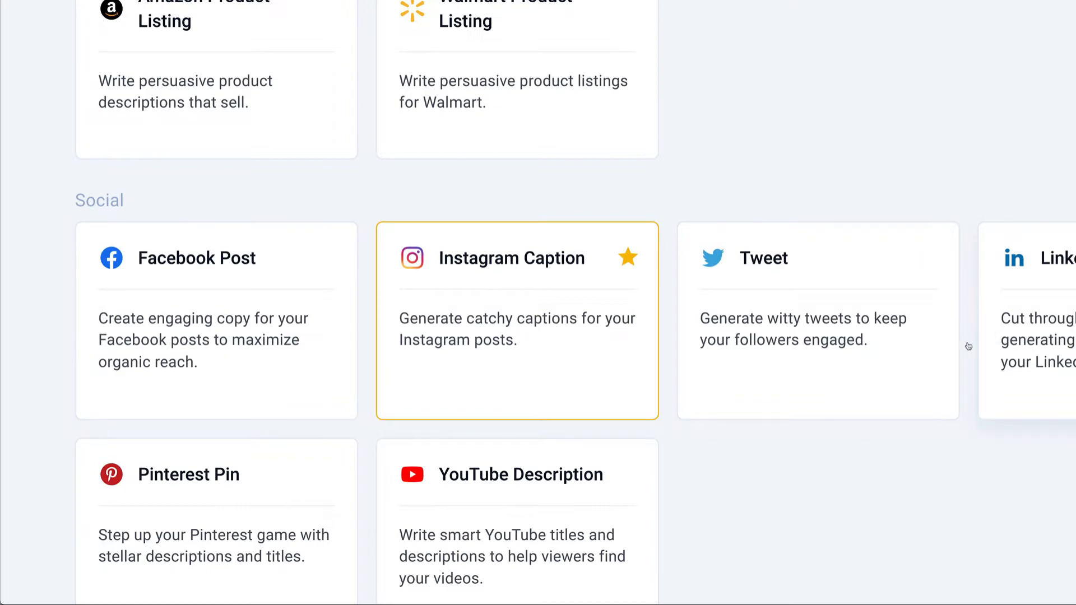
pyautogui.scroll(-3, 454, 381)
pyautogui.scroll(-5, 454, 381)
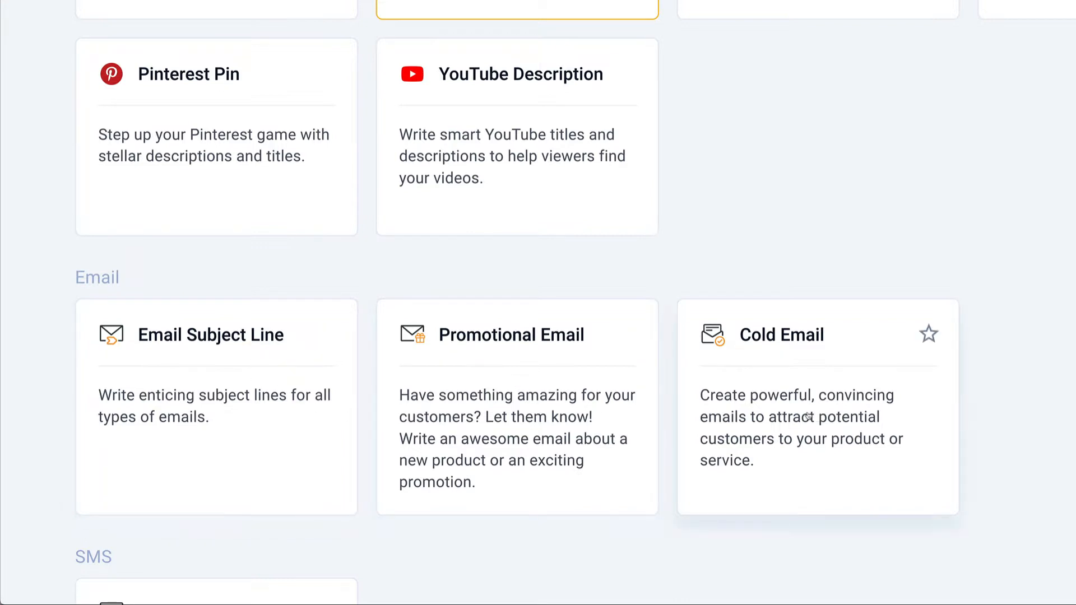
pyautogui.scroll(-3, 806, 414)
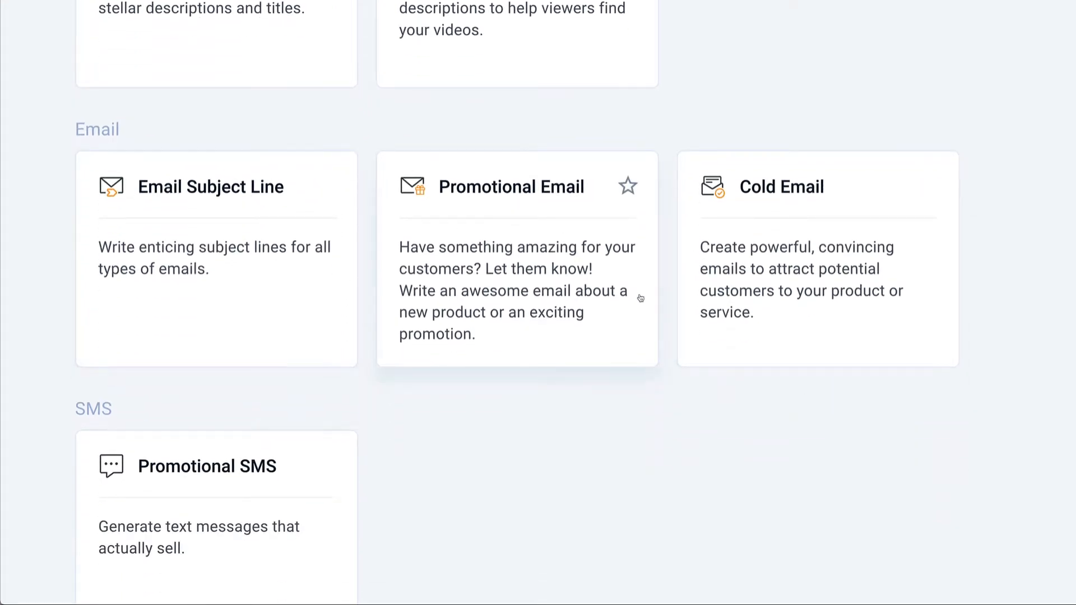
pyautogui.scroll(-3, 583, 307)
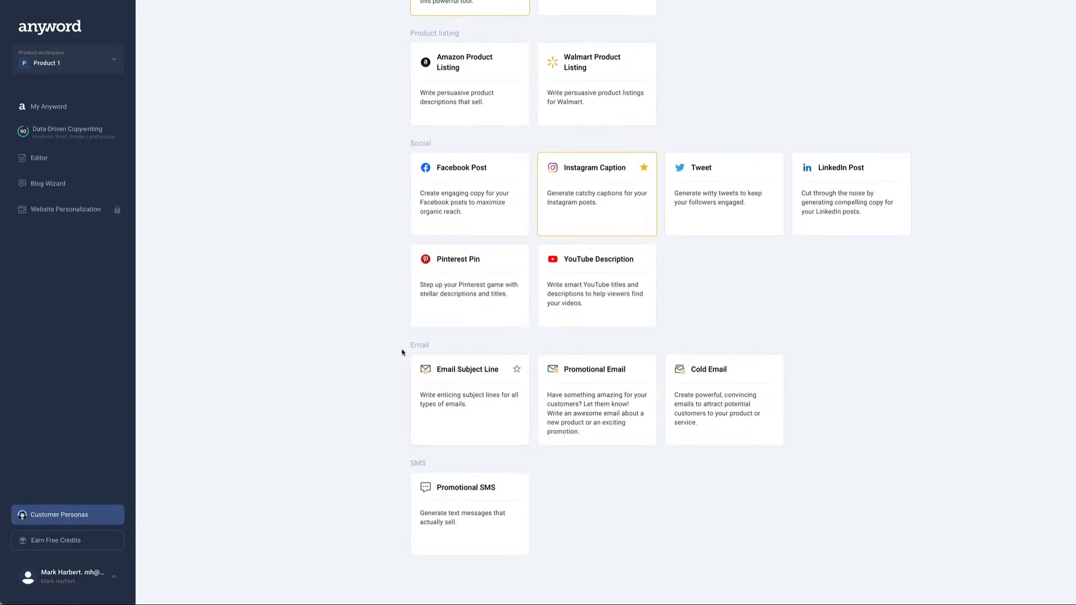
pyautogui.scroll(6, 59, 17)
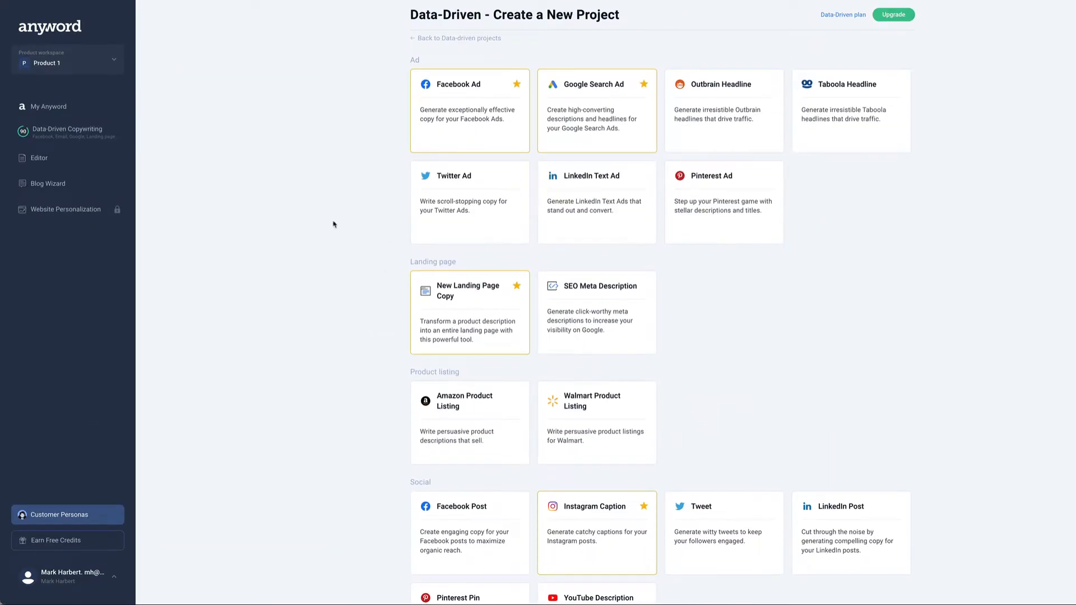
pyautogui.scroll(-3, 346, 366)
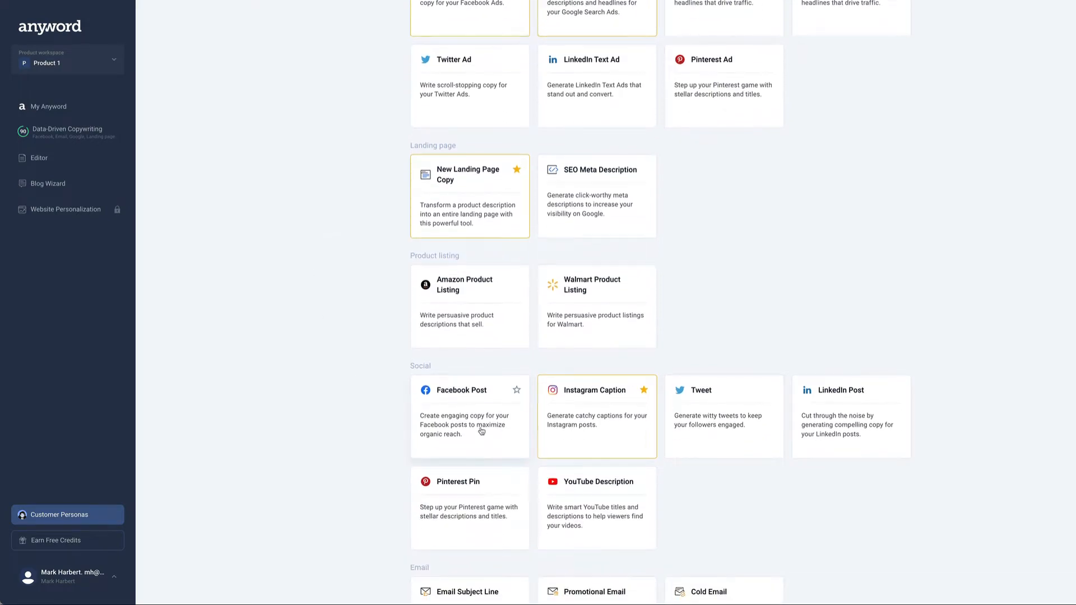
# Start a new Facebook Post project and review its customer persona settings, keeping the Online Marketer persona selected.
pyautogui.click(480, 433)
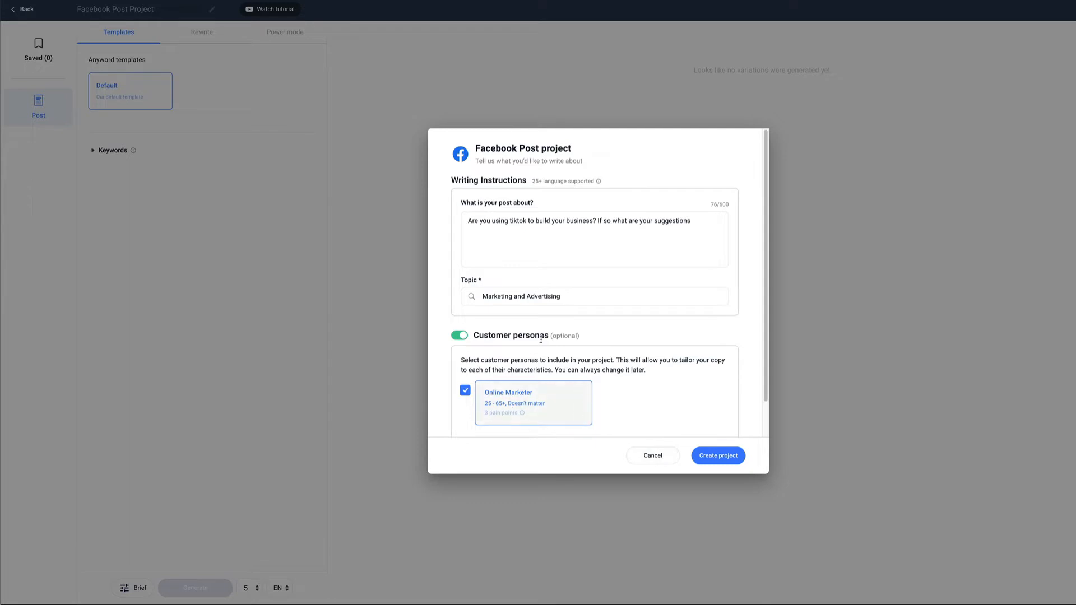
pyautogui.scroll(-1, 660, 420)
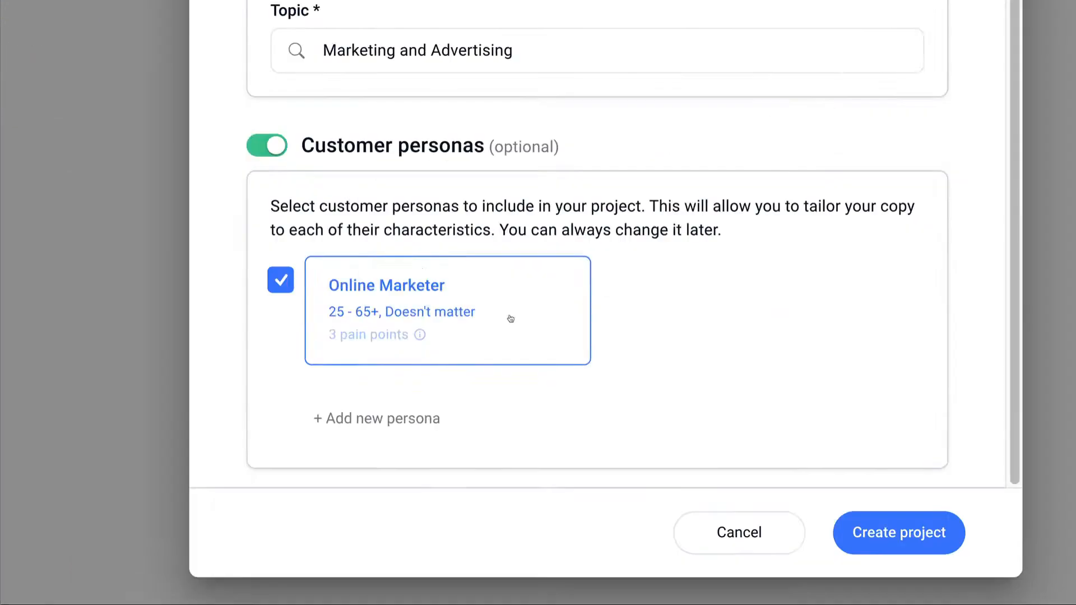
pyautogui.moveTo(565, 370)
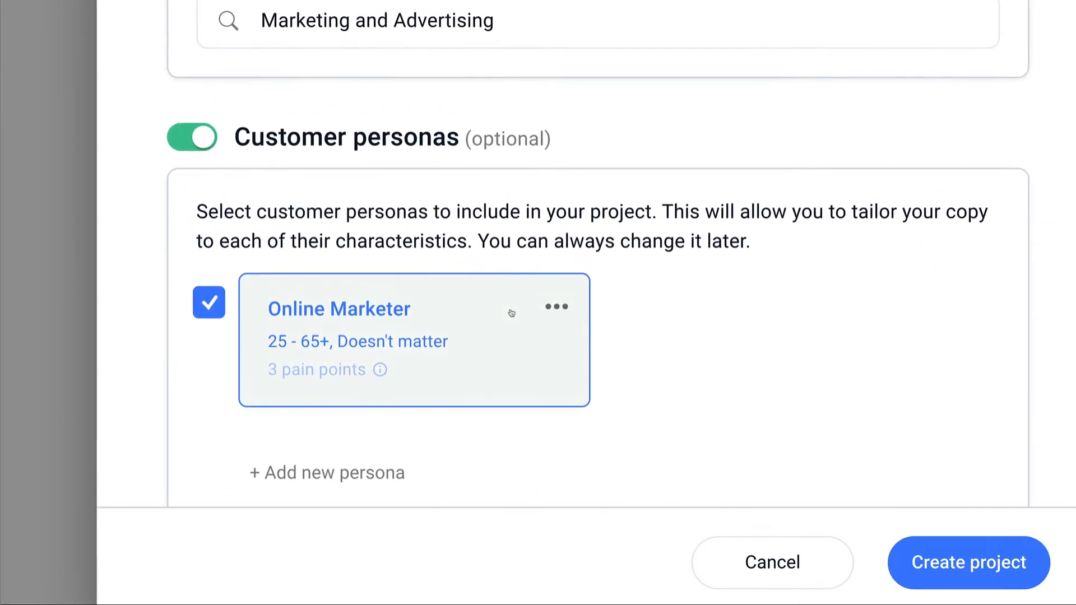
pyautogui.scroll(1, 511, 313)
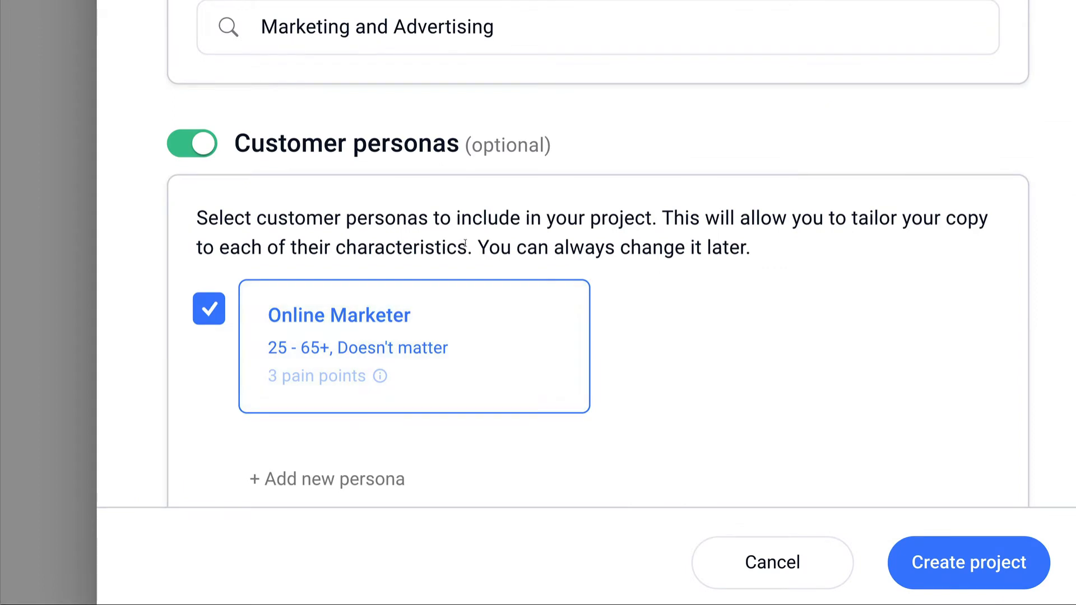
pyautogui.moveTo(328, 328)
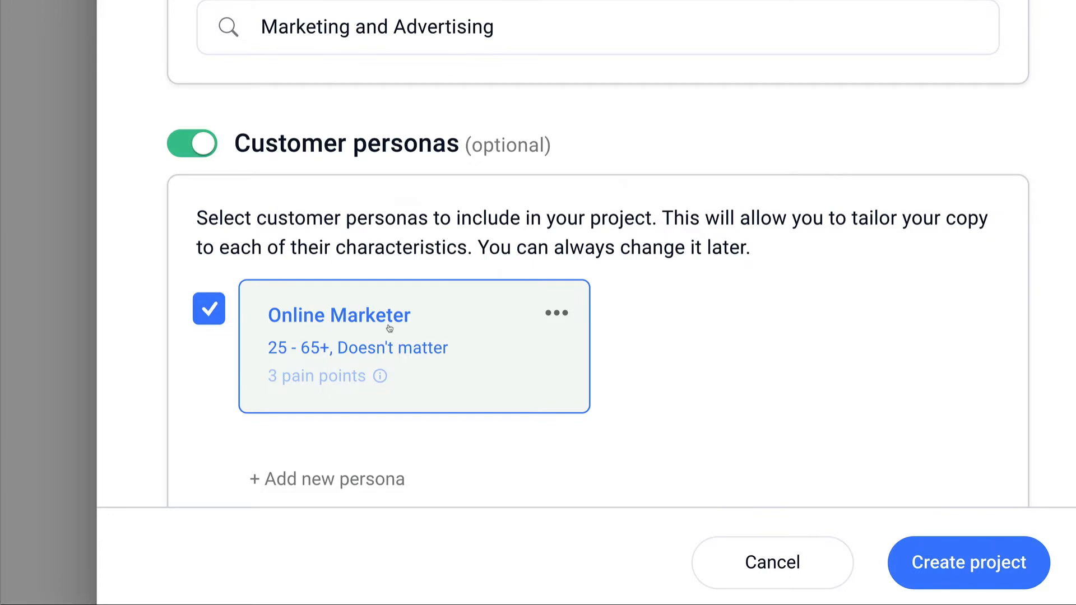
pyautogui.click(362, 358)
pyautogui.click(367, 352)
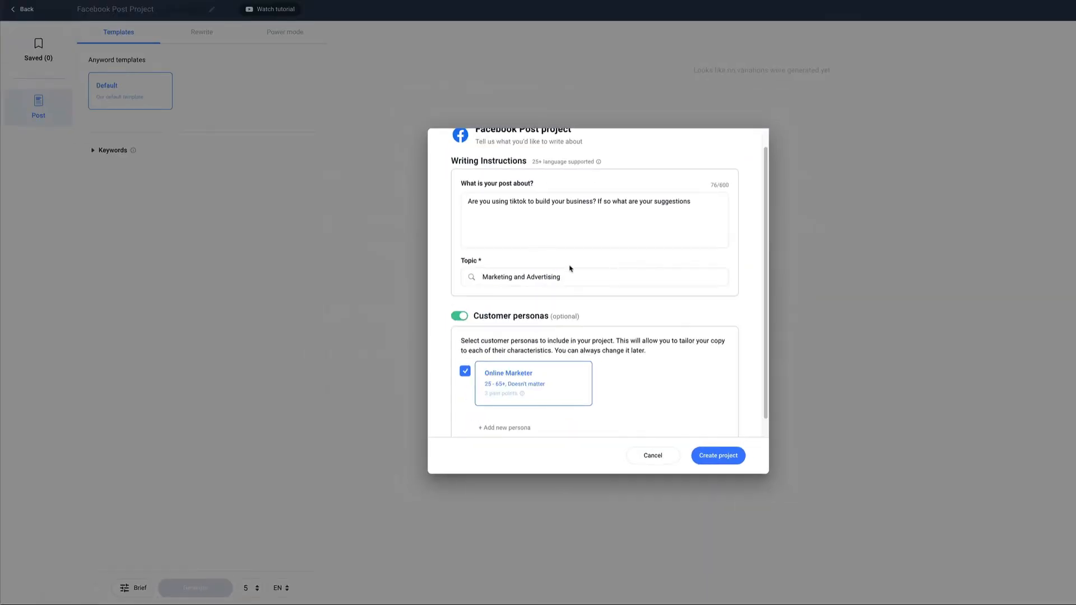
# Replace the description of what the post is about with "Not getting engagement on Facebook".
pyautogui.scroll(1, 565, 258)
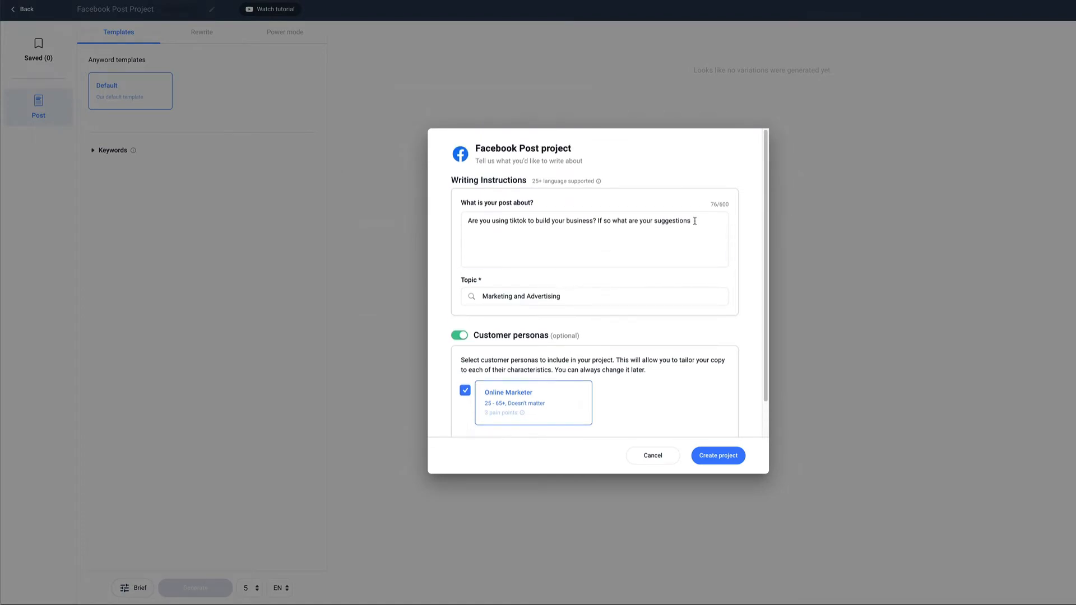
pyautogui.moveTo(694, 221); pyautogui.dragTo(454, 222)
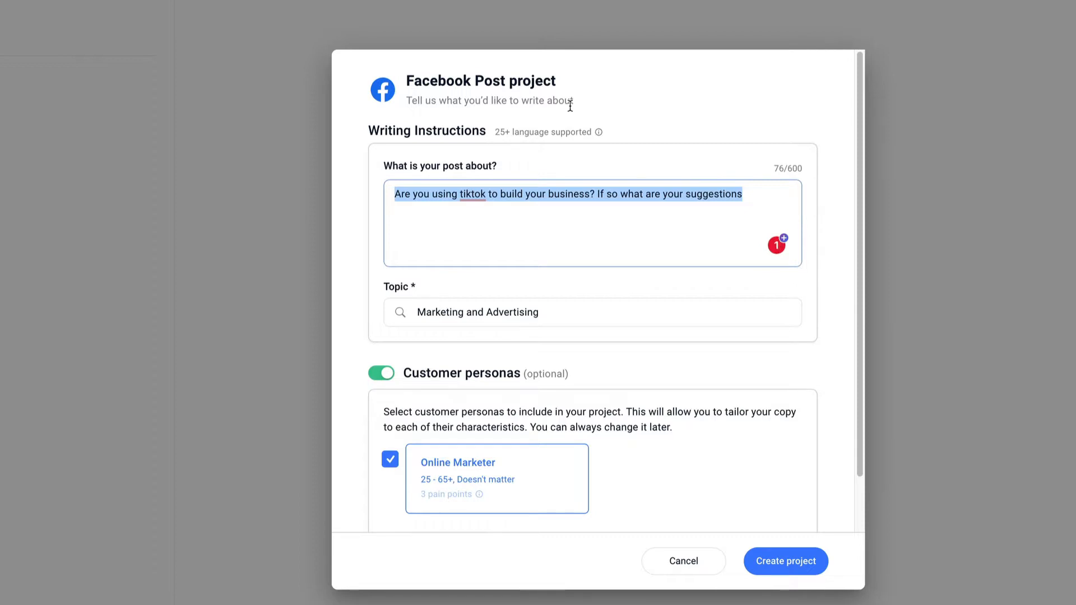
pyautogui.write('Not getting')
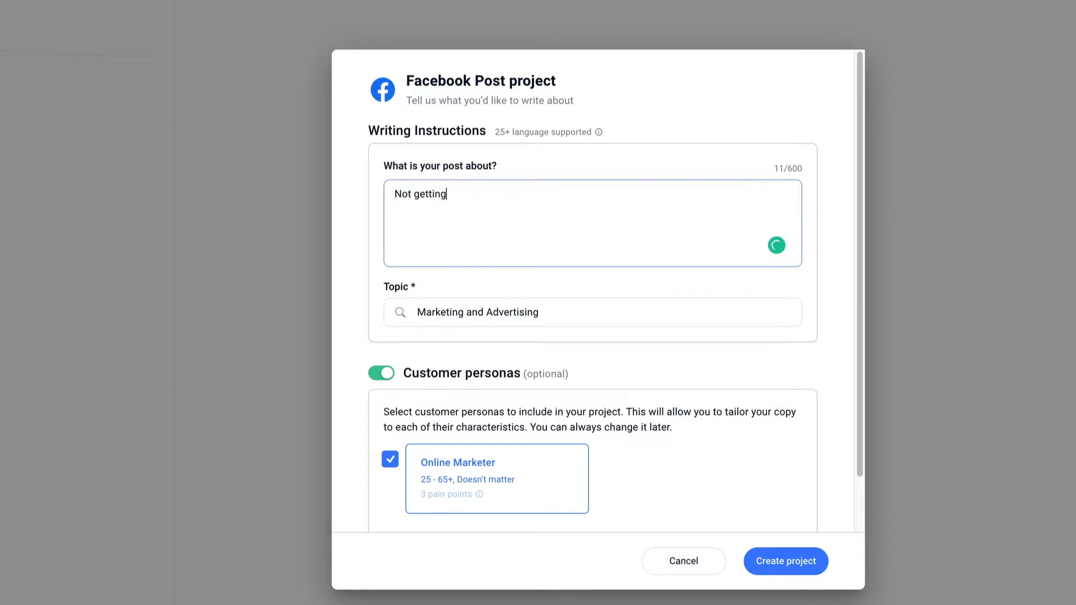
pyautogui.write(' engagement on Face')
pyautogui.write('book')
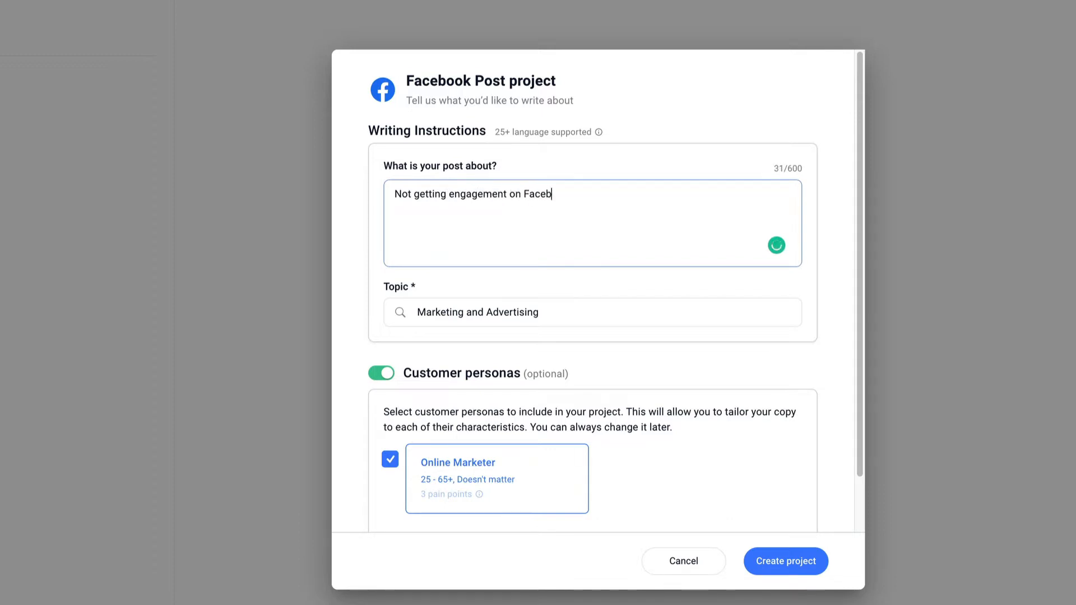
# Create the Facebook Post project with Marketing and Advertising as its topic.
pyautogui.click(422, 309)
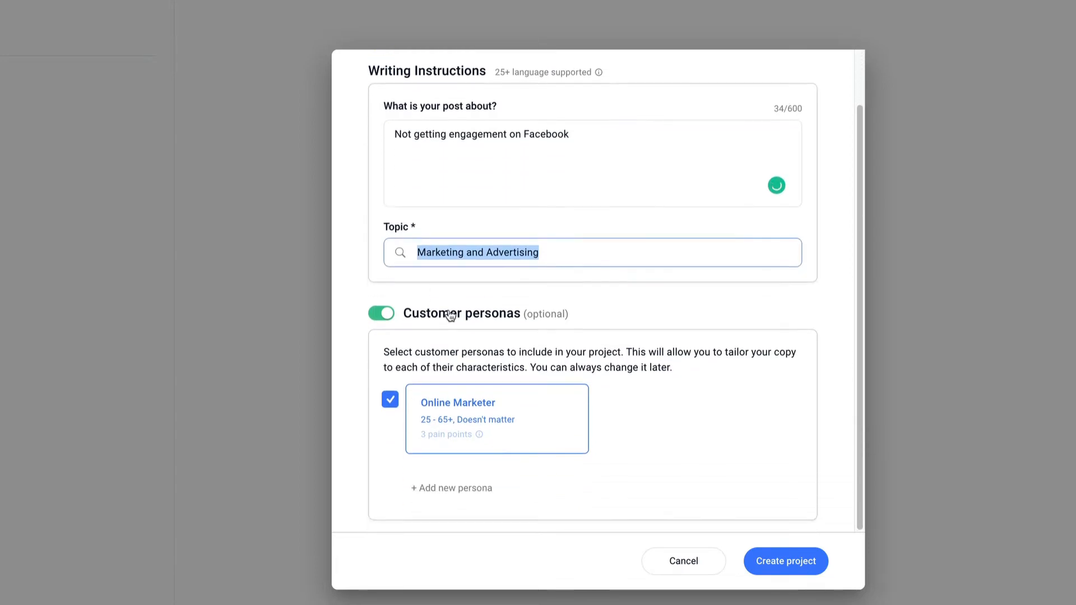
pyautogui.click(566, 251)
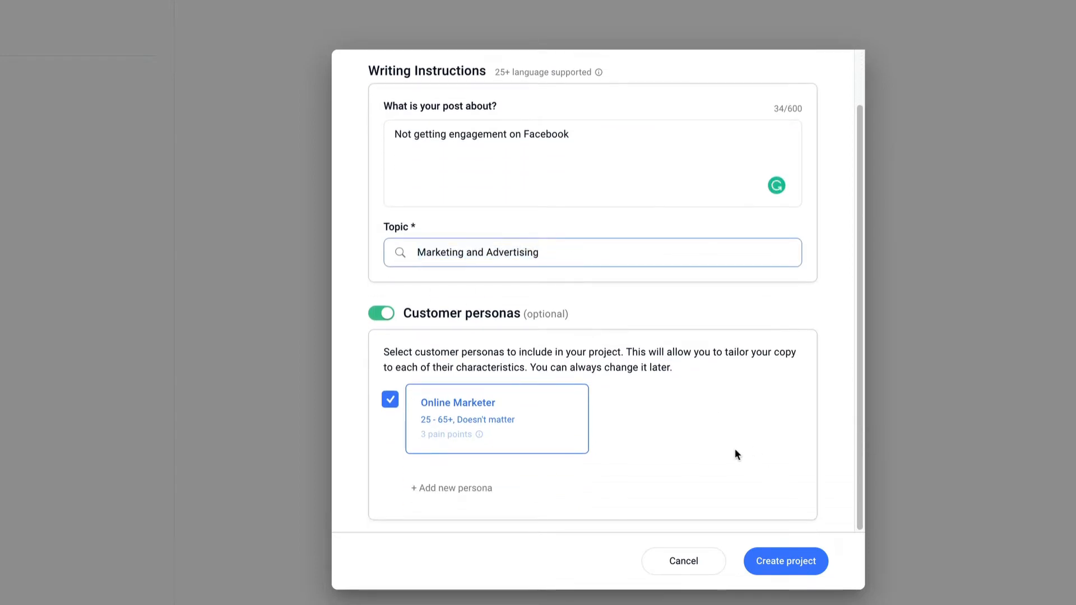
pyautogui.click(786, 562)
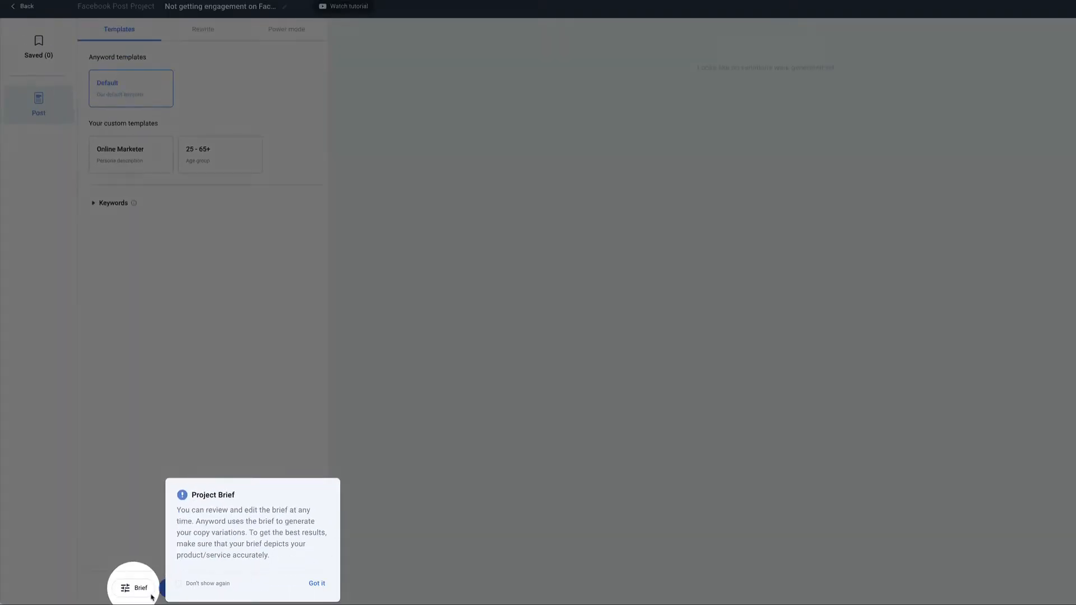
# Dismiss the Project Brief tip, then review the project's brief and close it without saving.
pyautogui.click(314, 584)
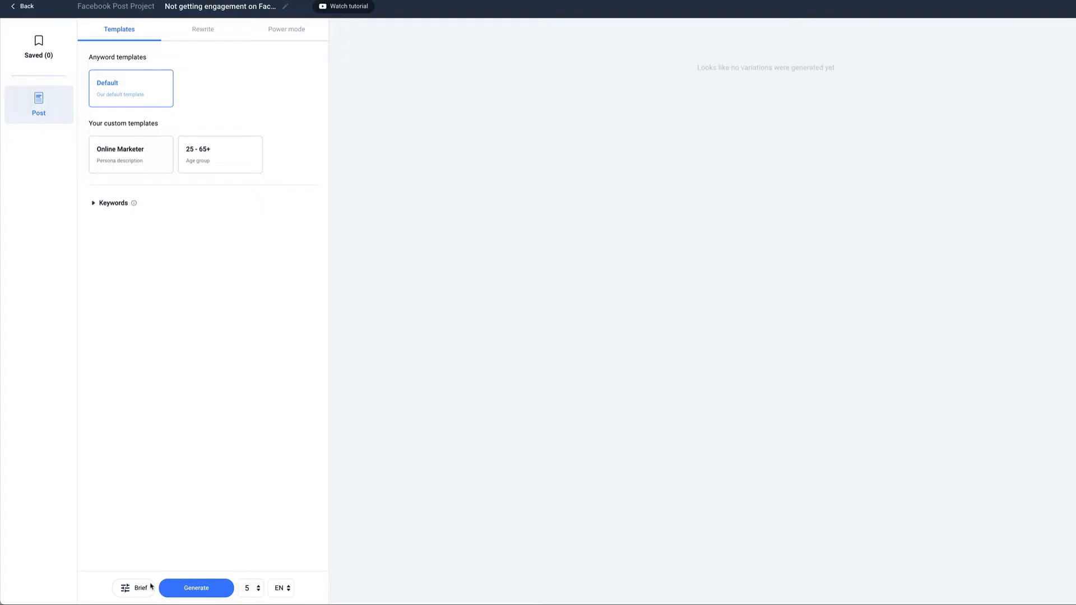
pyautogui.click(135, 588)
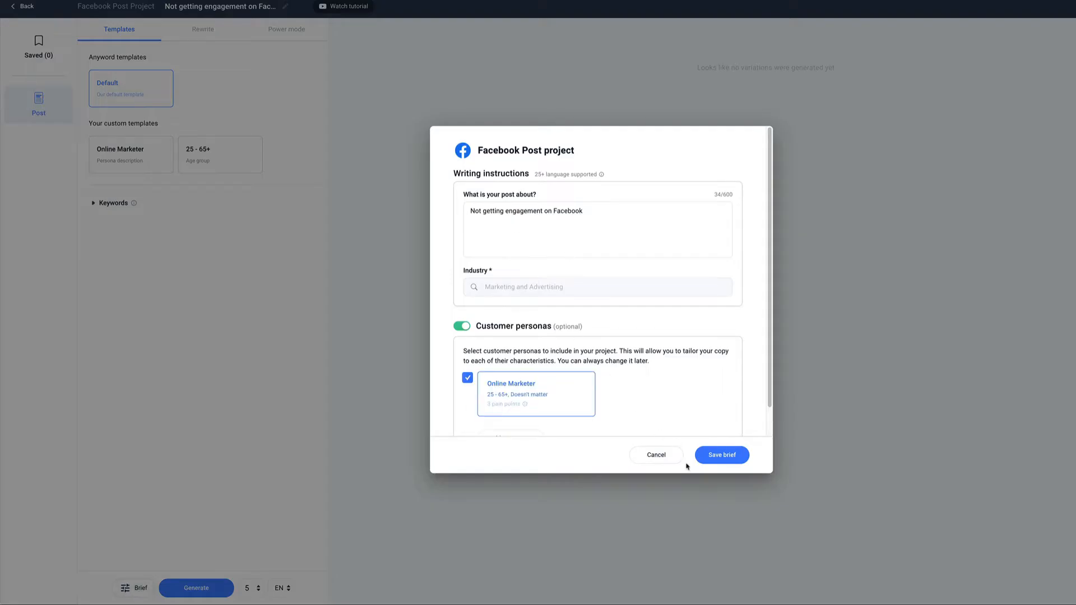
pyautogui.click(655, 455)
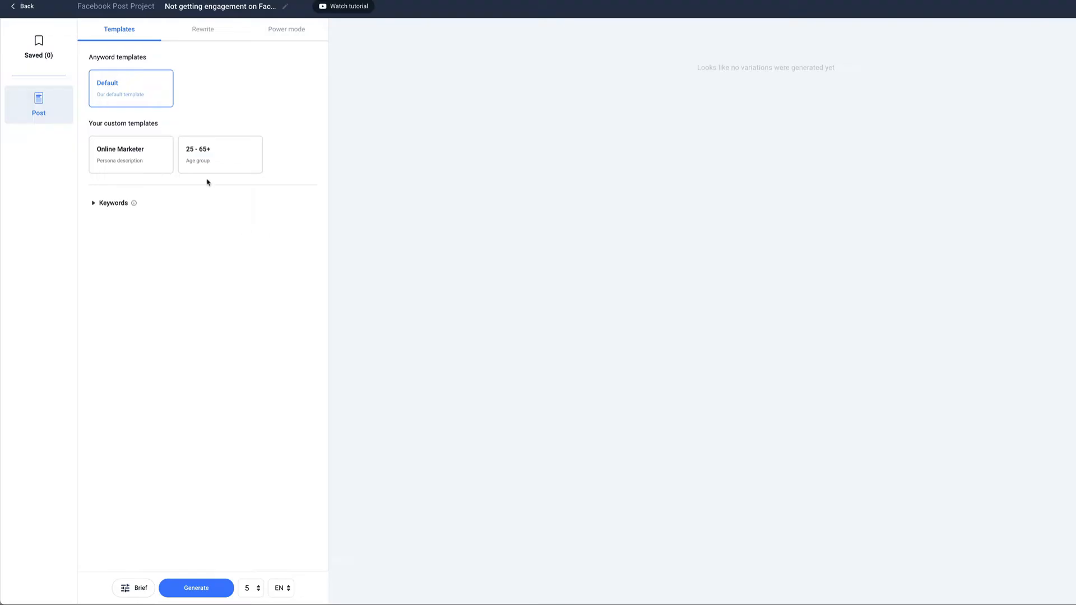
# Generate 5 post variations in English using the Online Marketer custom template, without adding keywords.
pyautogui.click(133, 157)
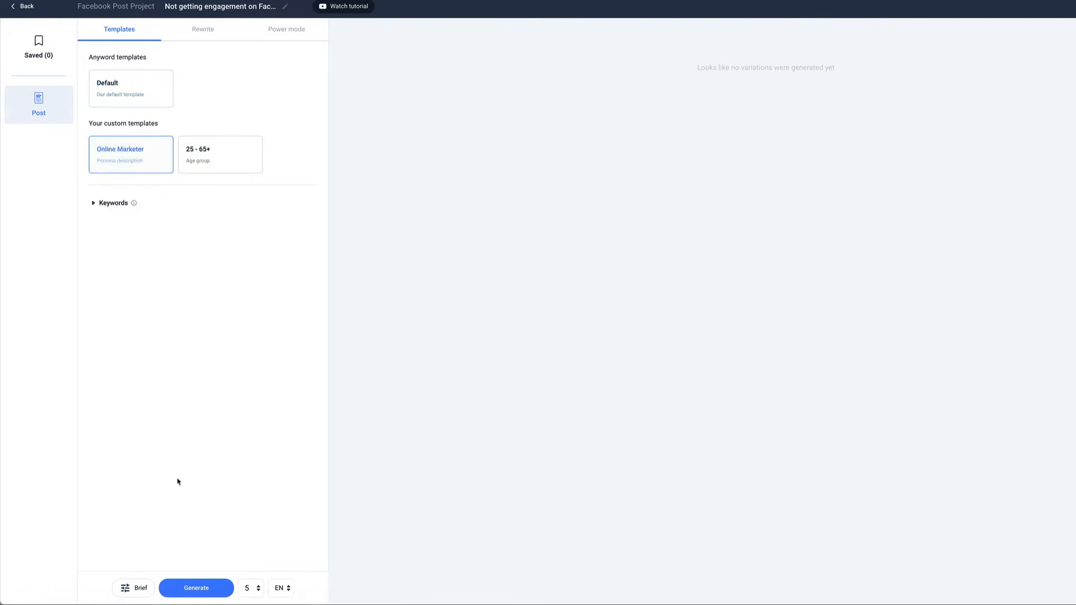
pyautogui.click(256, 589)
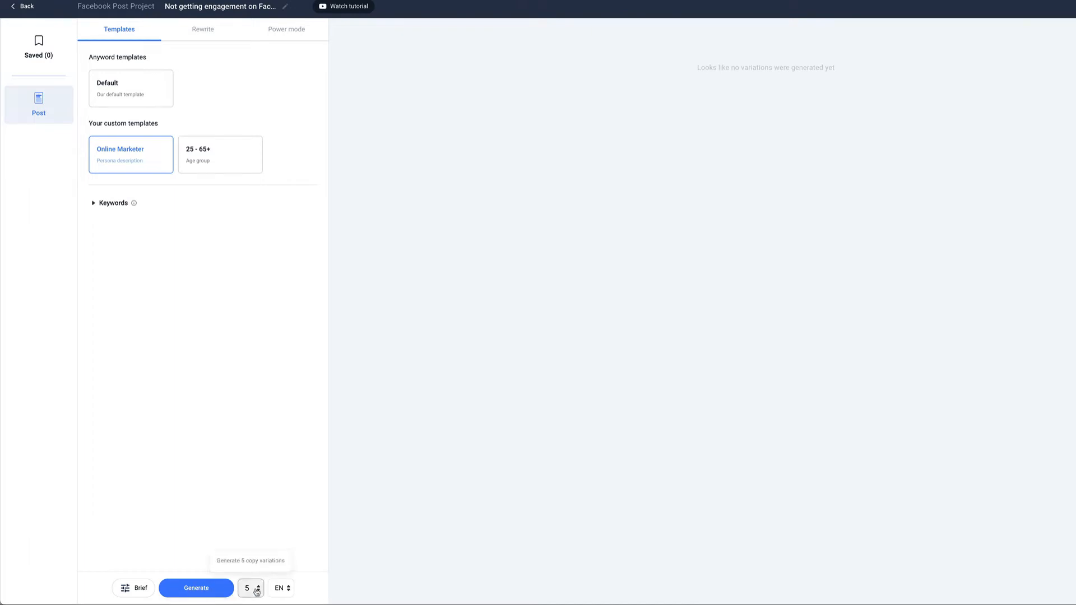
pyautogui.click(371, 540)
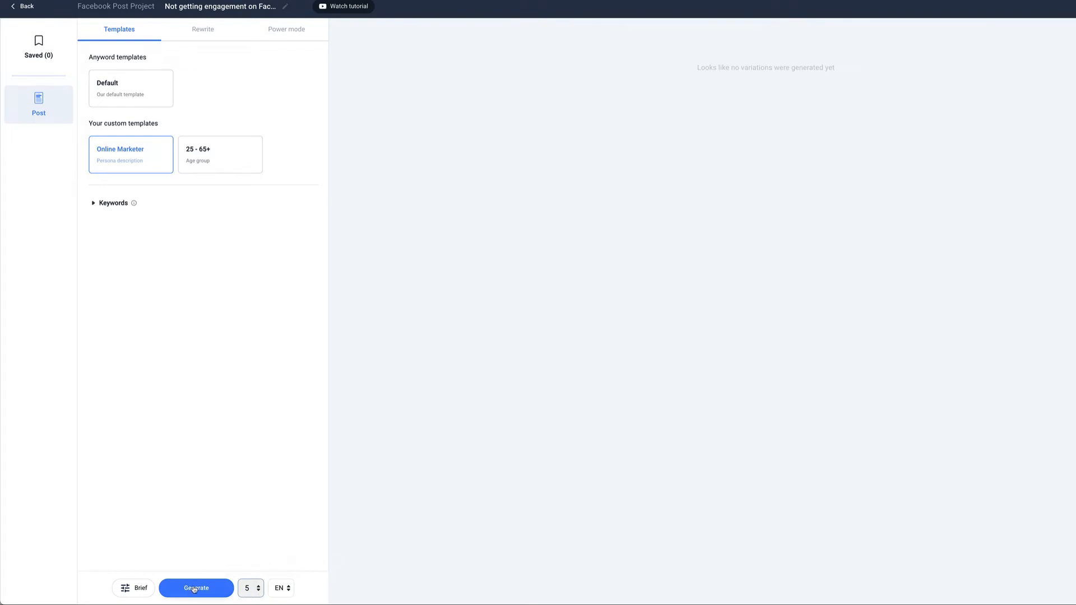
pyautogui.click(94, 203)
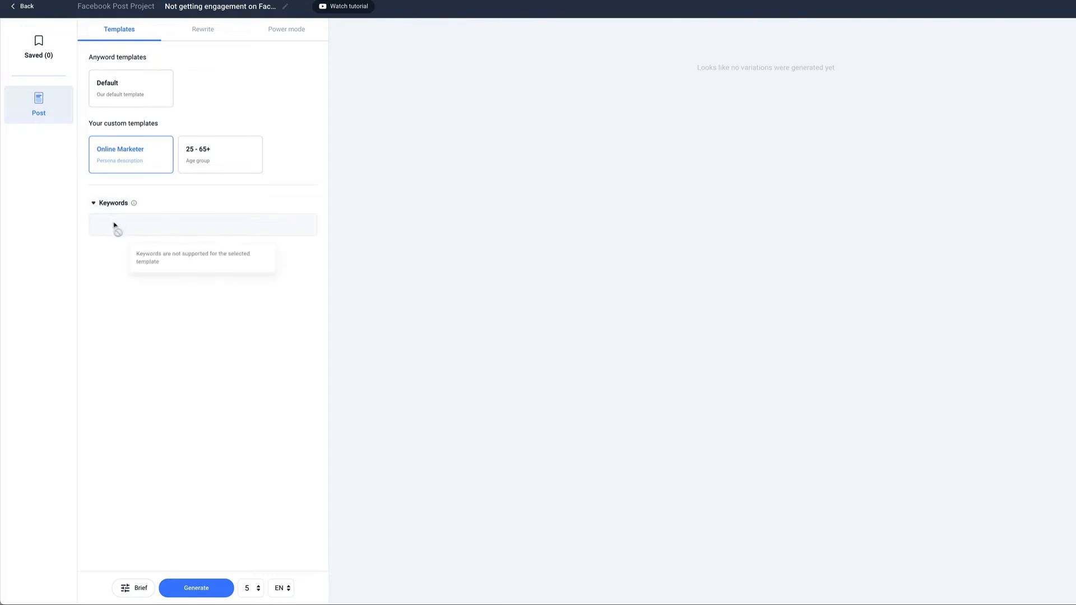
pyautogui.click(92, 203)
pyautogui.click(204, 589)
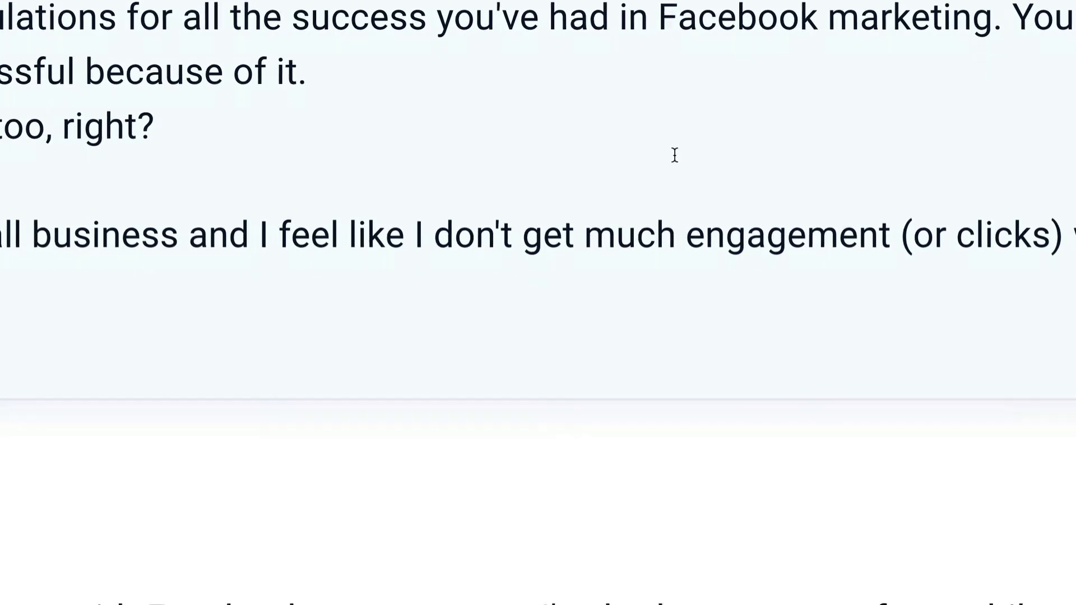
# Read through the generated Facebook post variations.
pyautogui.scroll(-1, 675, 154)
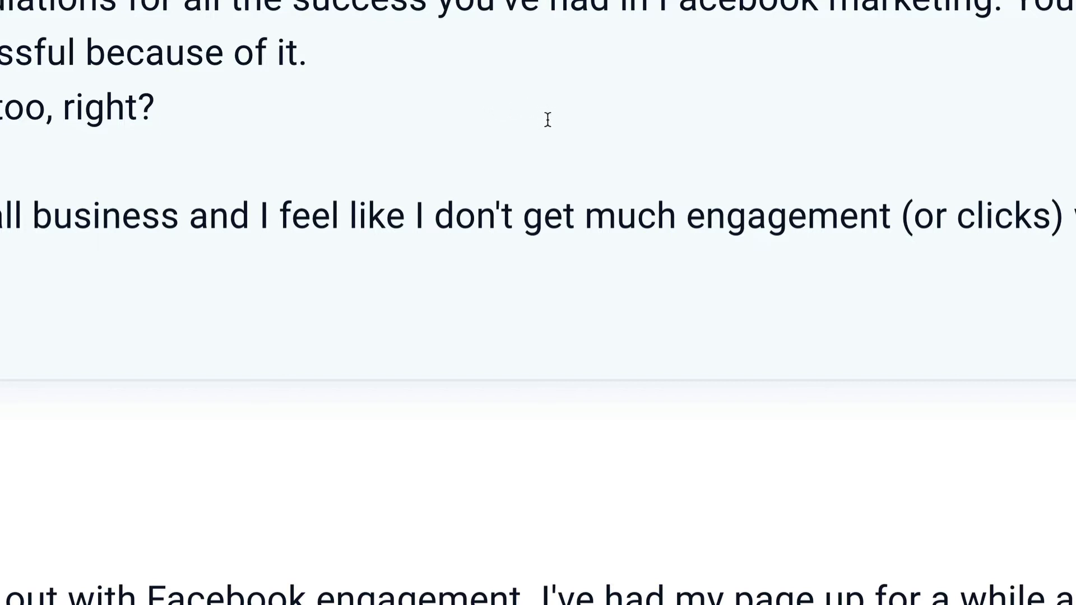
pyautogui.scroll(-2, 449, 179)
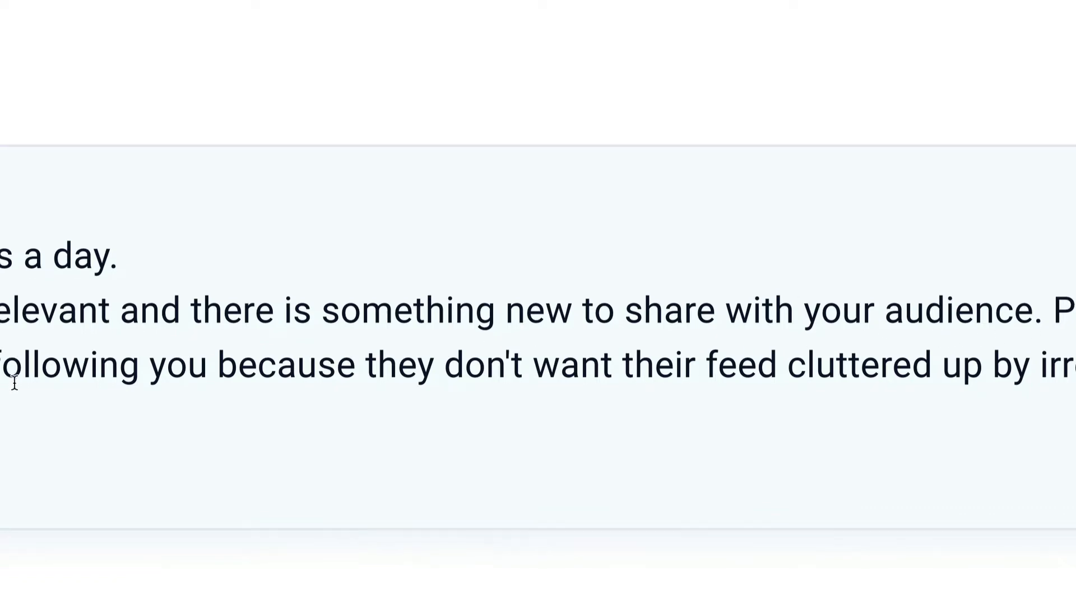
pyautogui.scroll(-1, 14, 377)
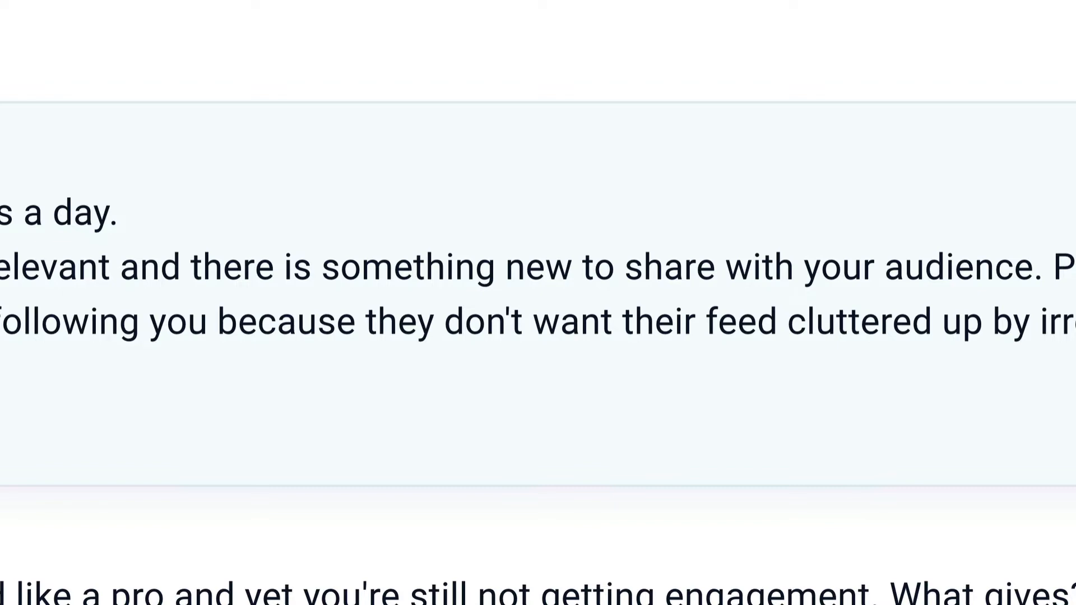
# Finish reading the Facebook post variations, leave that project, and start a new Blog Wizard project.
pyautogui.scroll(-5, 368, 365)
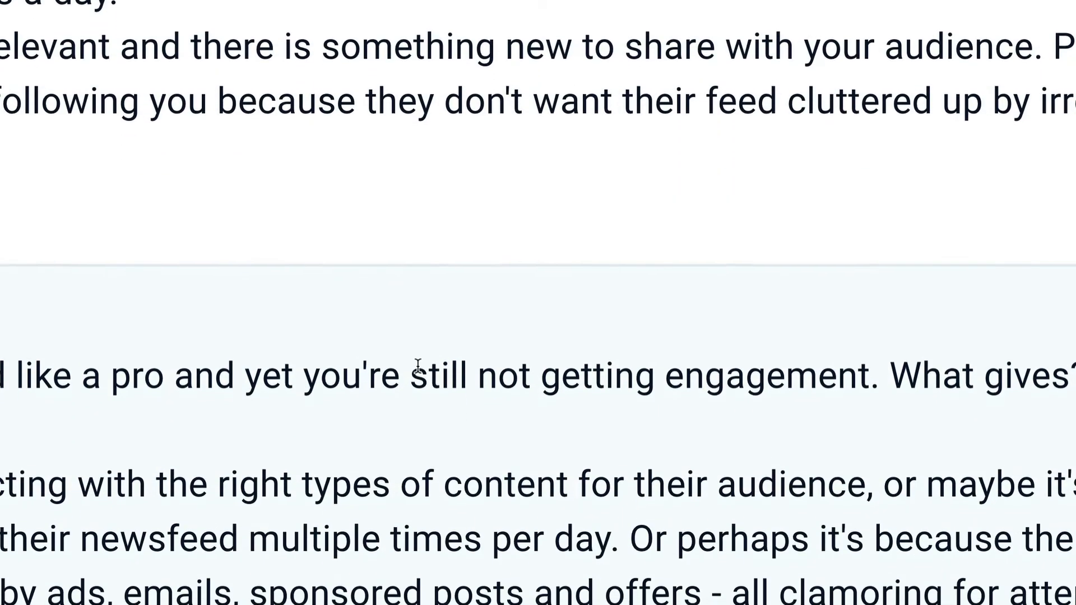
pyautogui.scroll(-3, 415, 333)
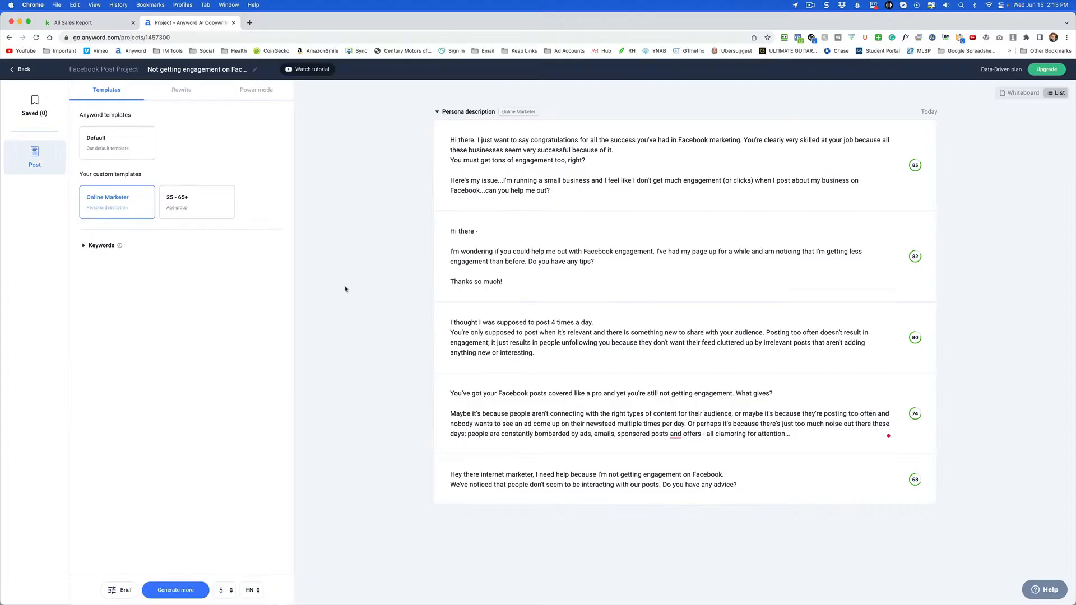
pyautogui.click(21, 69)
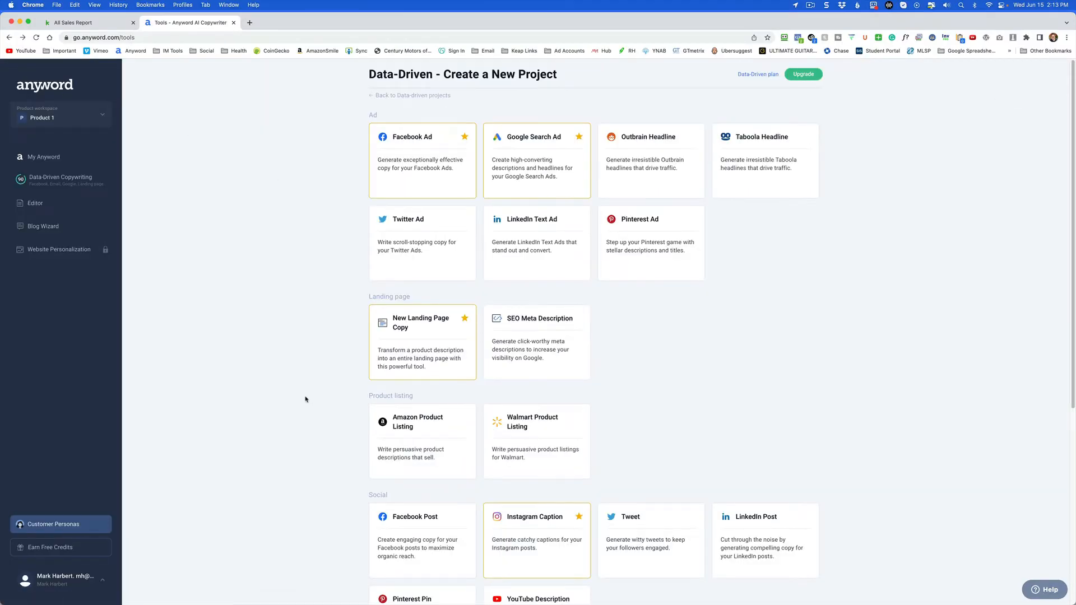
pyautogui.click(43, 226)
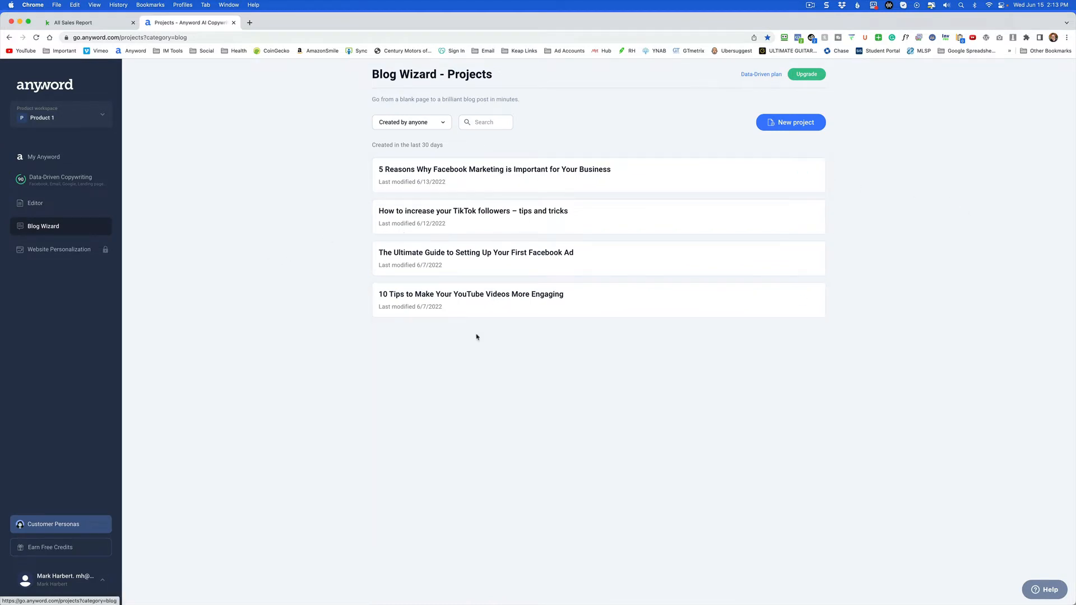
pyautogui.click(784, 124)
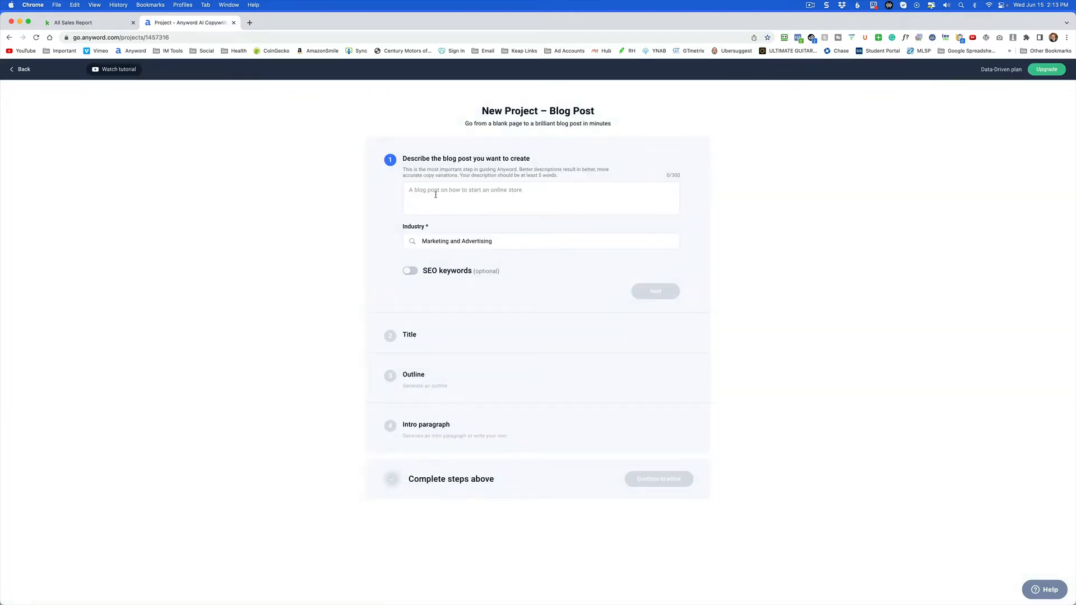
# Describe the blog post as "A blog about video marketing" and choose Marketing and Advertising as its industry.
pyautogui.click(434, 191)
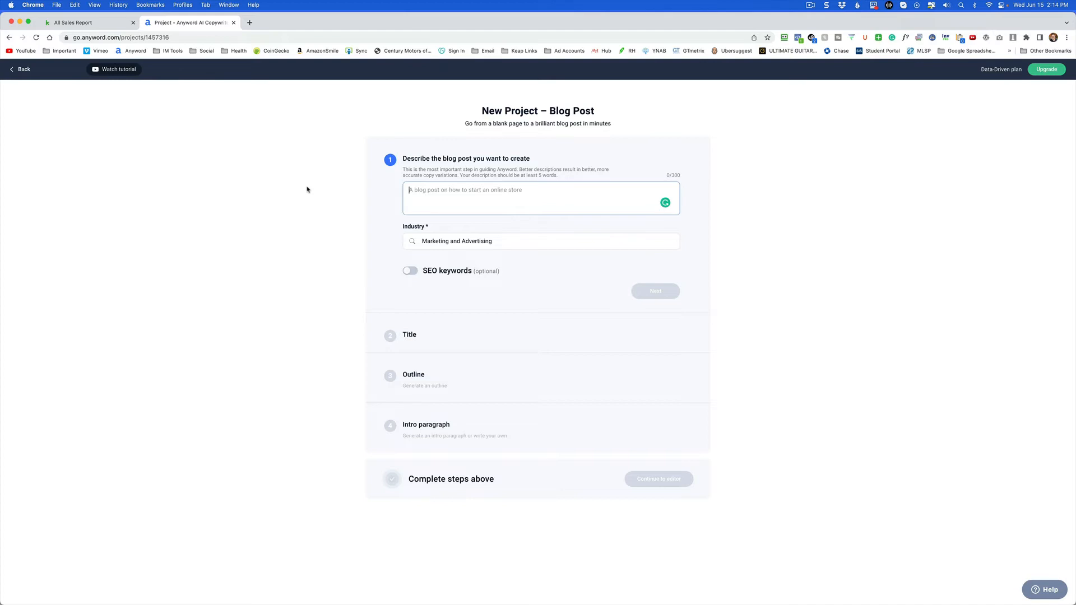
pyautogui.write('A blog about video marketing')
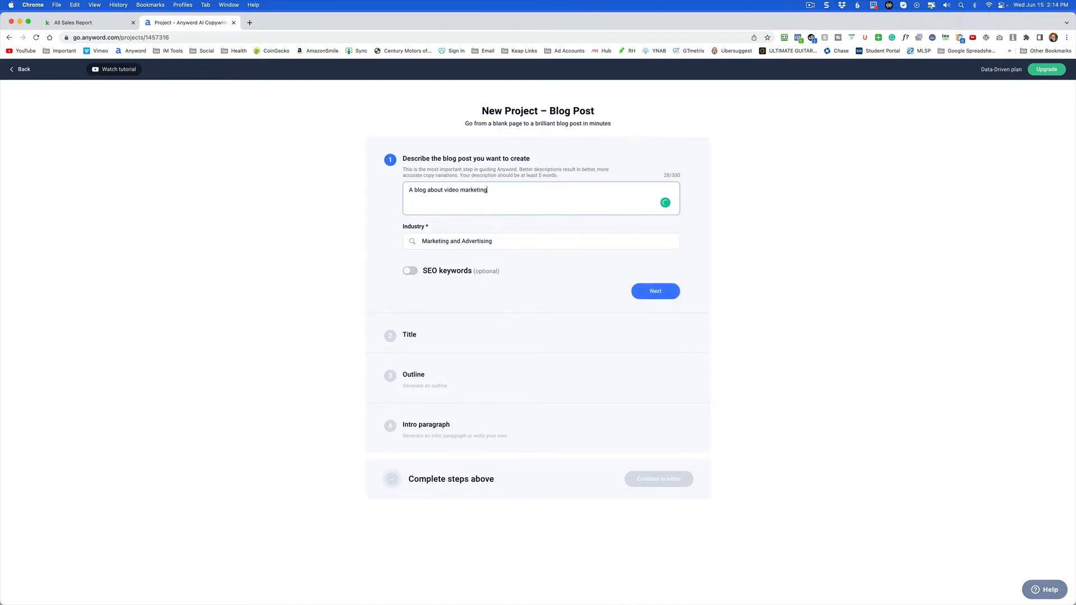
pyautogui.click(524, 242)
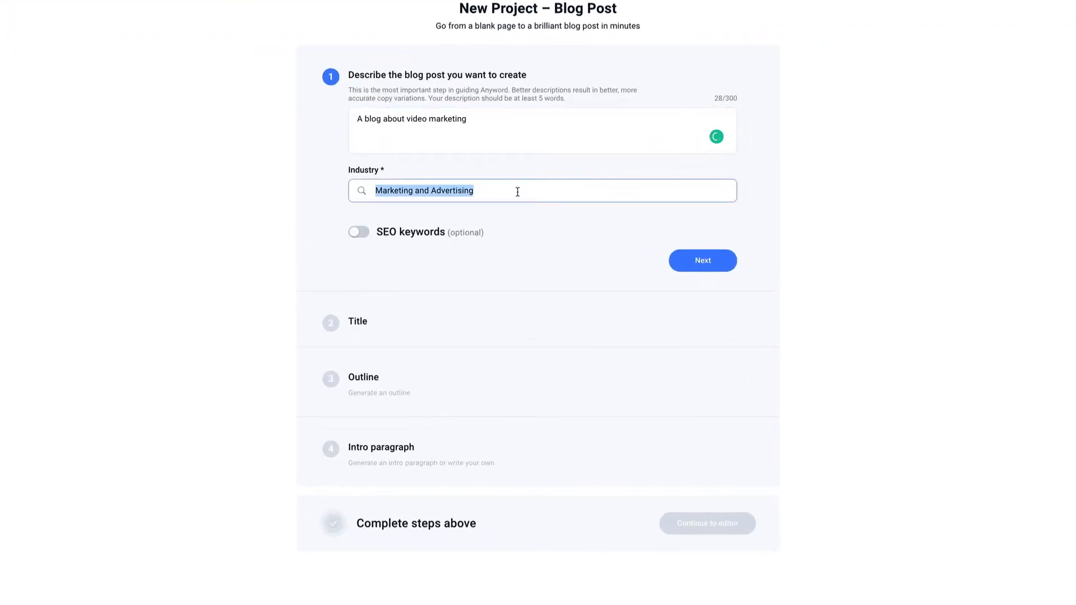
pyautogui.press('BackSpace')
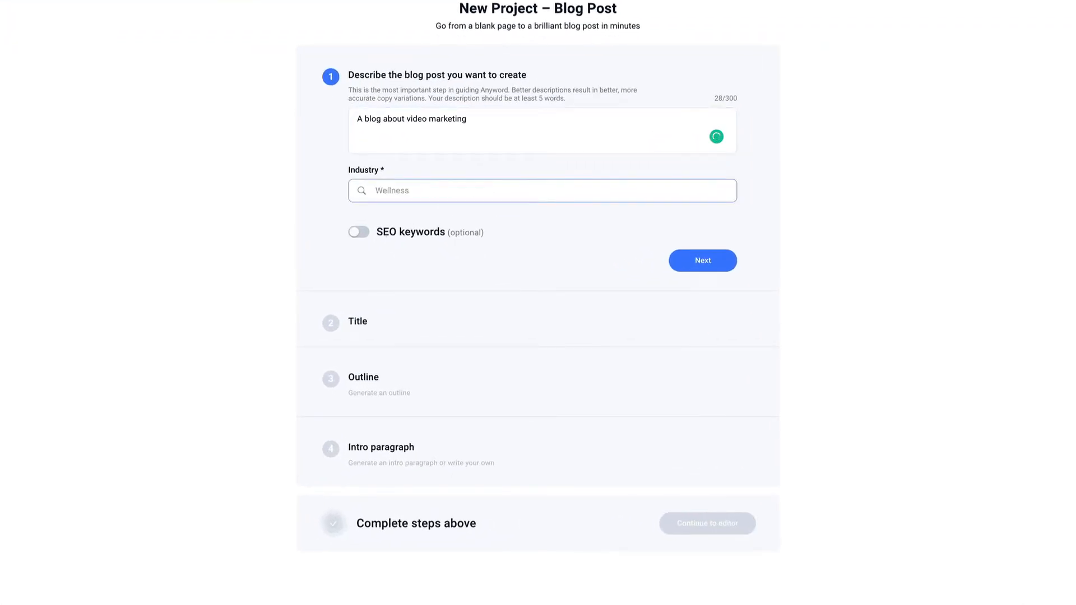
pyautogui.write('mark')
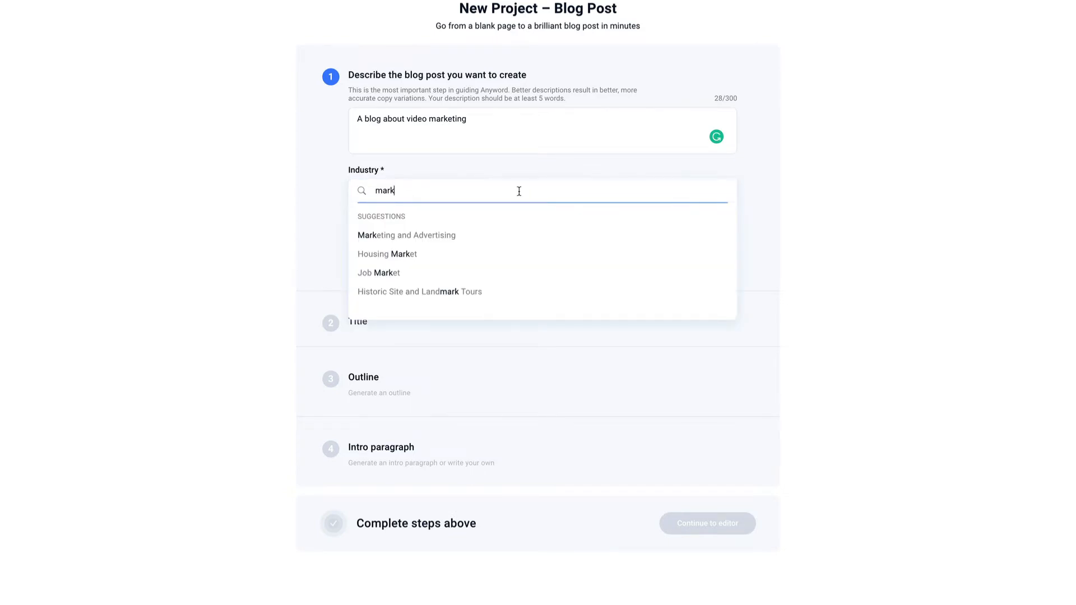
pyautogui.click(440, 234)
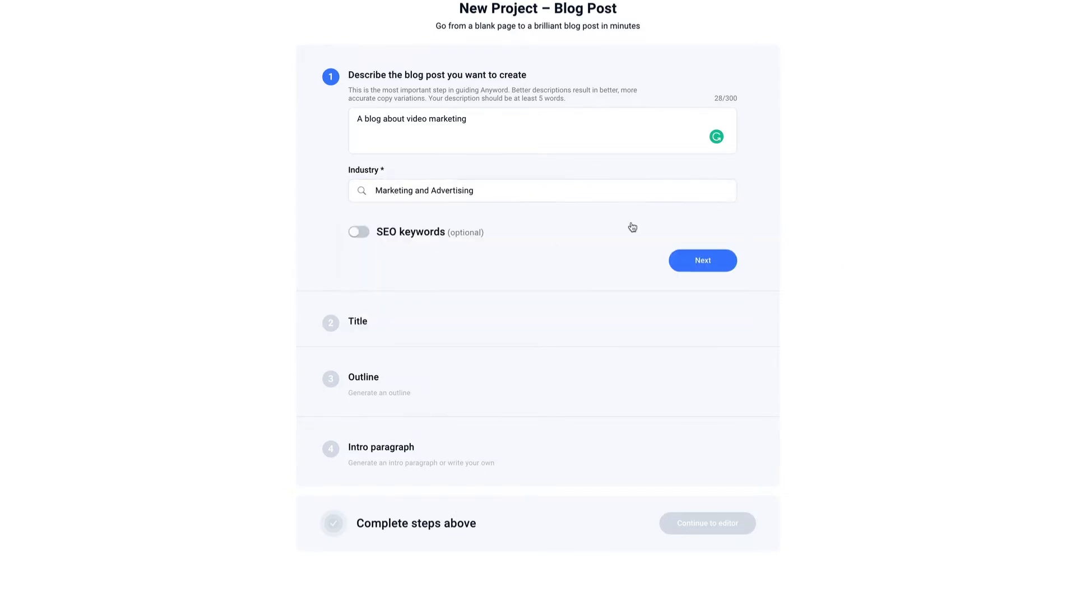
# Enable SEO keywords with target "video marketing" and related "video marketing tips" and "video marketing strategies", and submit the description.
pyautogui.click(363, 233)
pyautogui.click(398, 314)
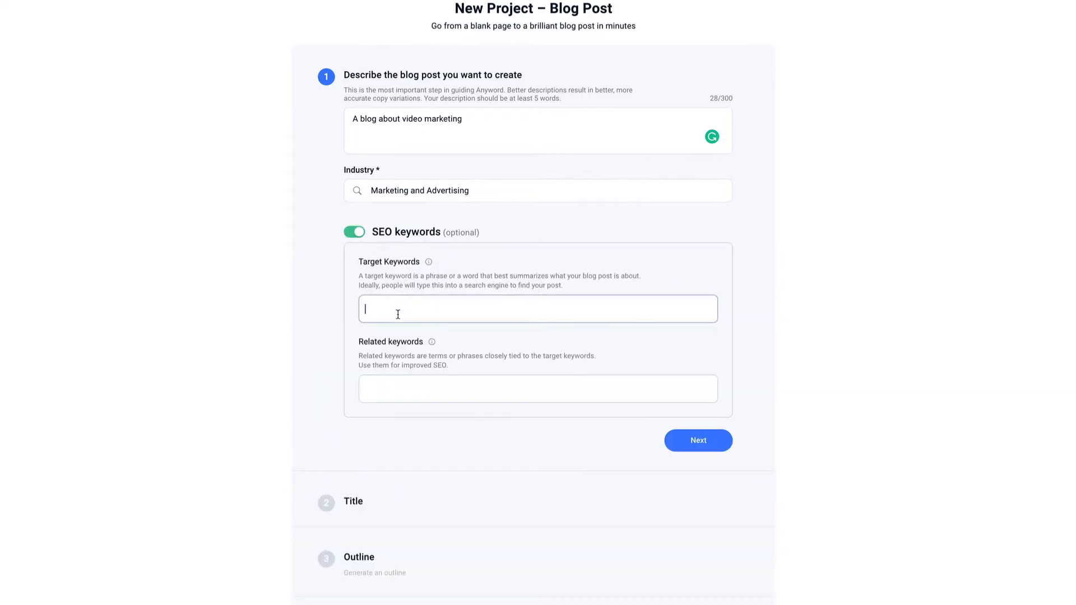
pyautogui.write('video marketing')
pyautogui.click(449, 395)
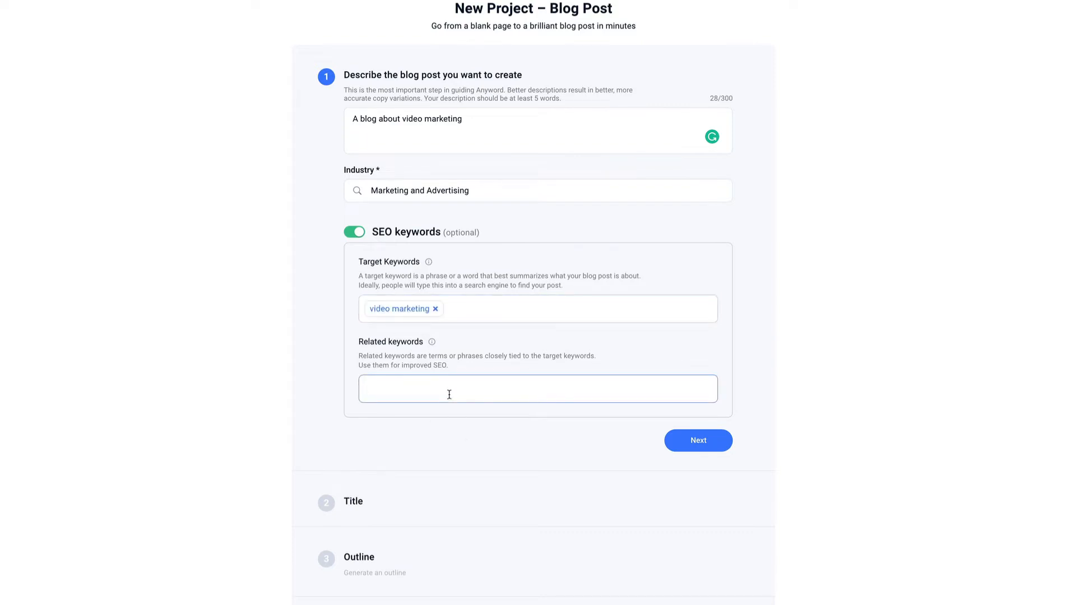
pyautogui.write('video marketing tips')
pyautogui.press('Return')
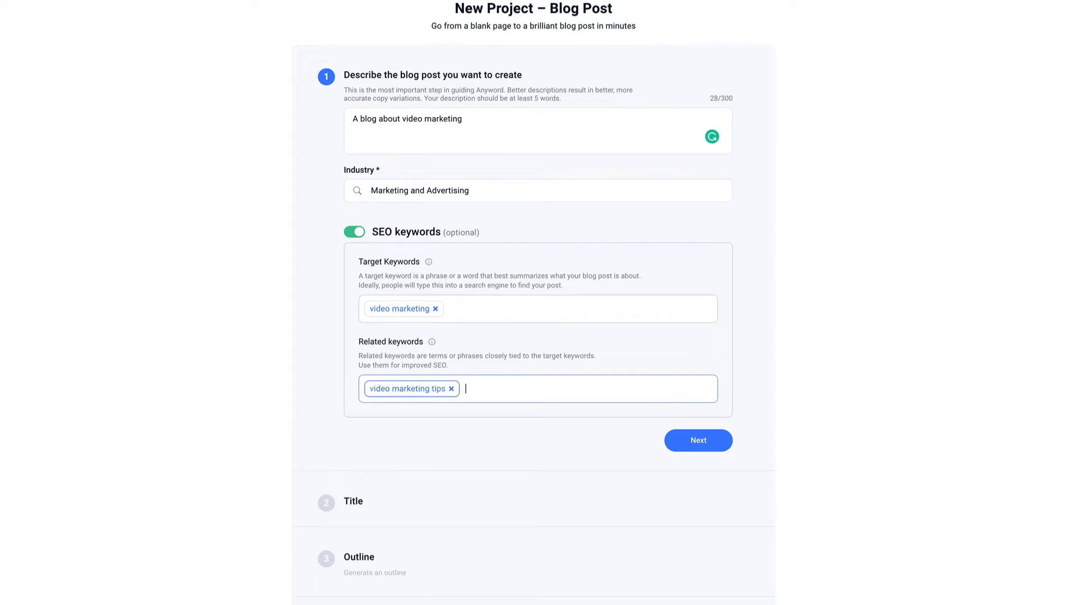
pyautogui.write('video marketing strategies')
pyautogui.press('Return')
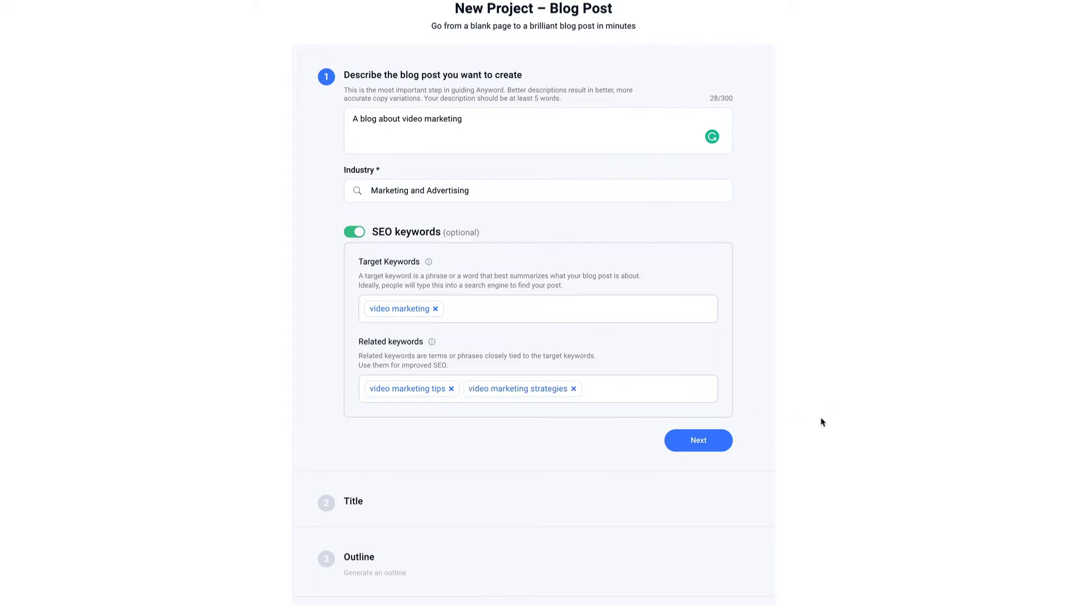
pyautogui.click(698, 441)
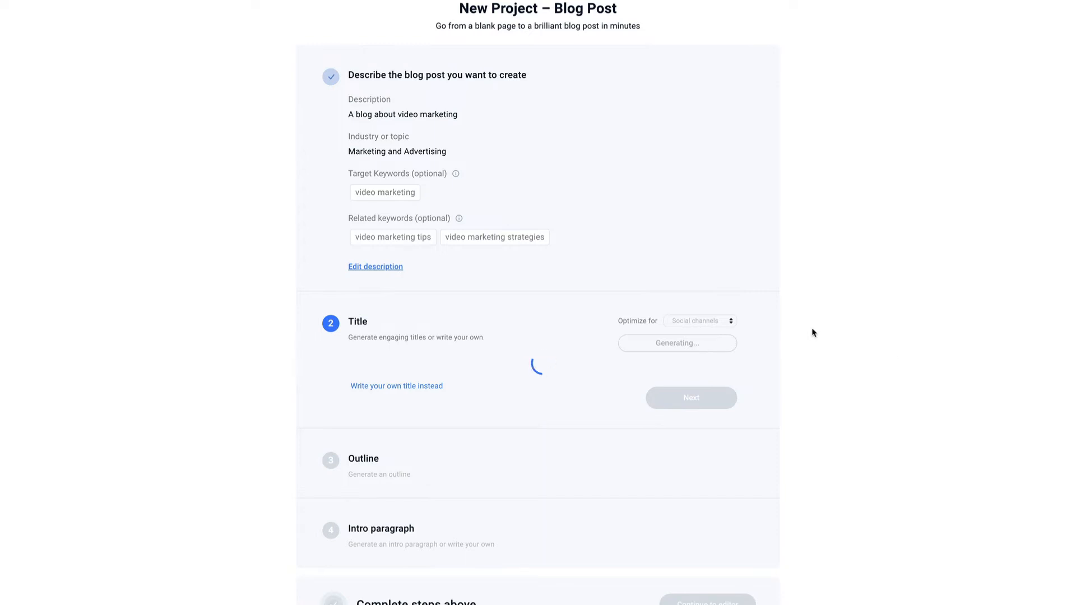
# Review the generated titles and accept "How to Make a Video Marketing Plan" as the blog post's title.
pyautogui.scroll(-2, 621, 421)
pyautogui.scroll(2, 629, 420)
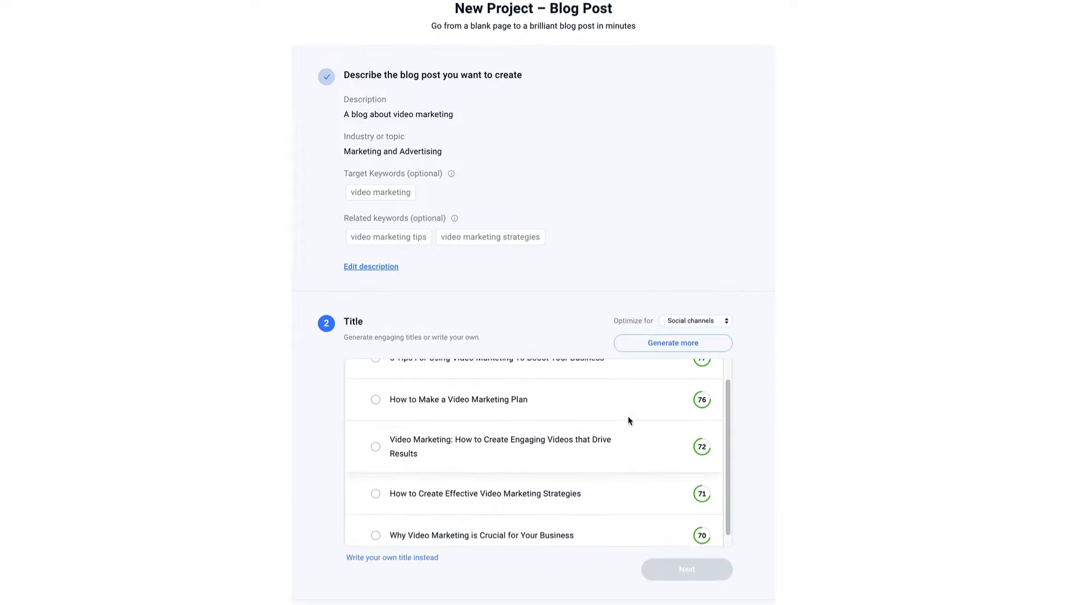
pyautogui.scroll(-2, 629, 421)
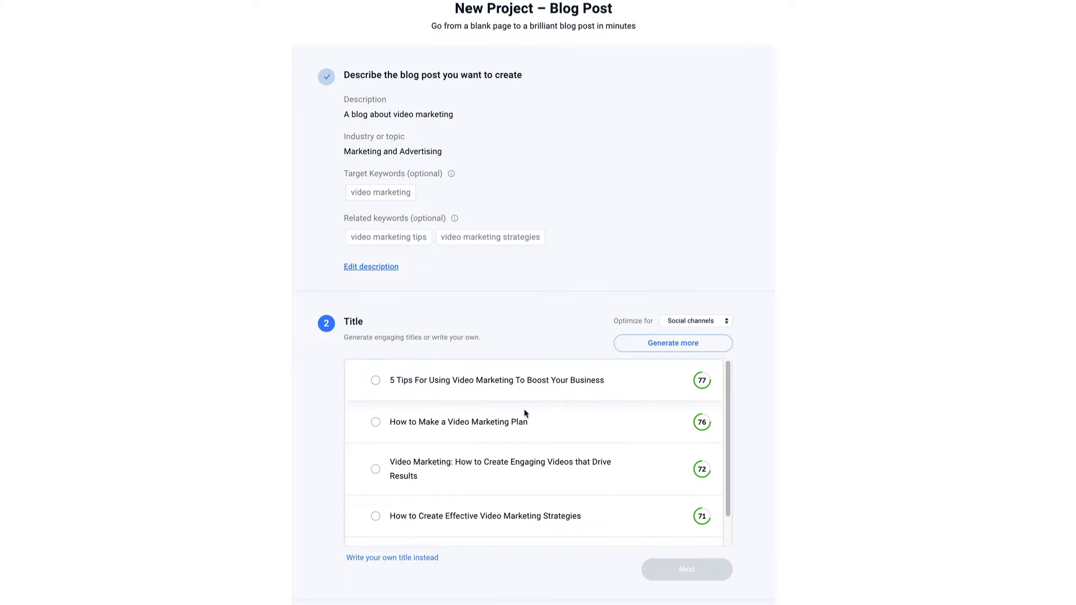
pyautogui.scroll(-1, 448, 440)
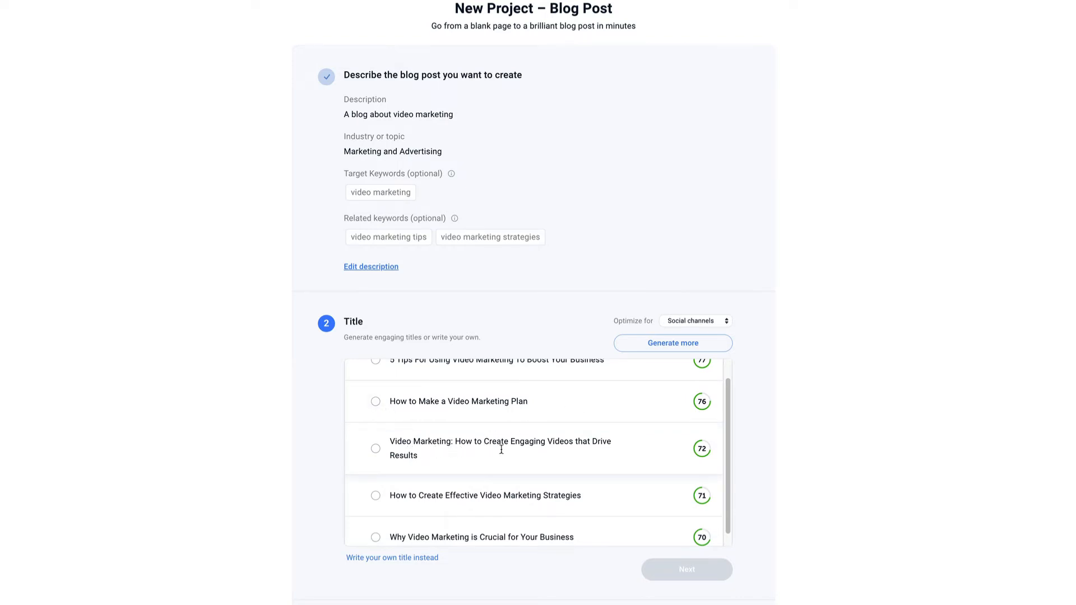
pyautogui.scroll(-1, 566, 455)
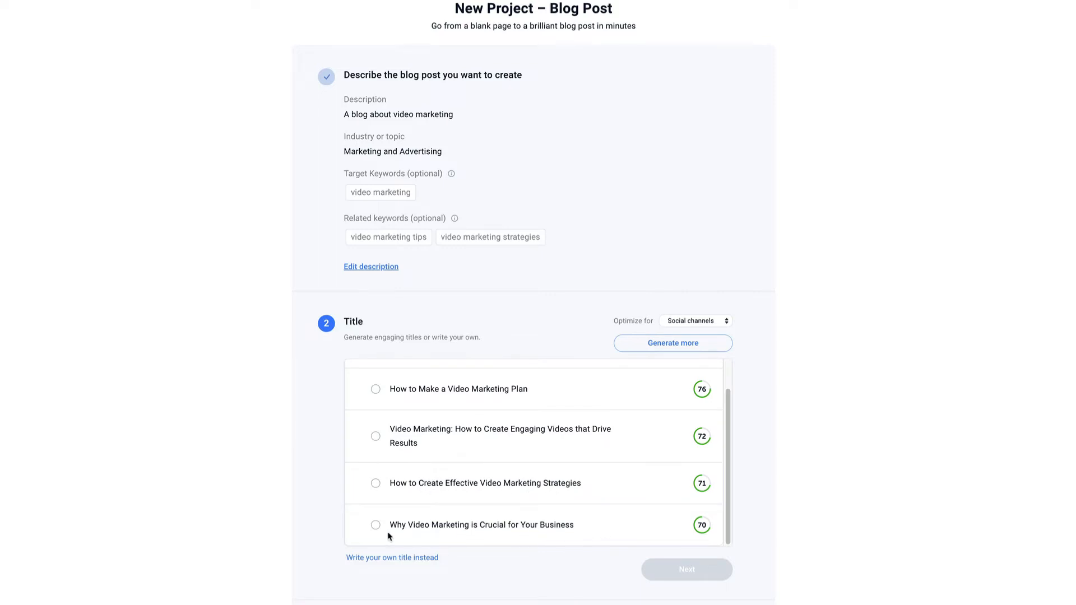
pyautogui.scroll(2, 431, 521)
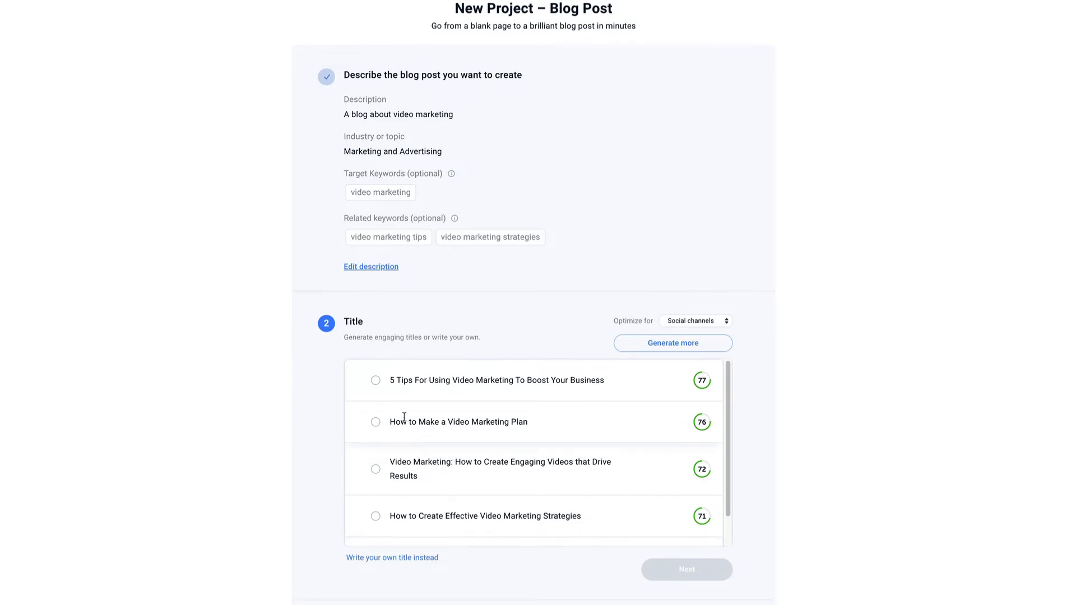
pyautogui.click(376, 423)
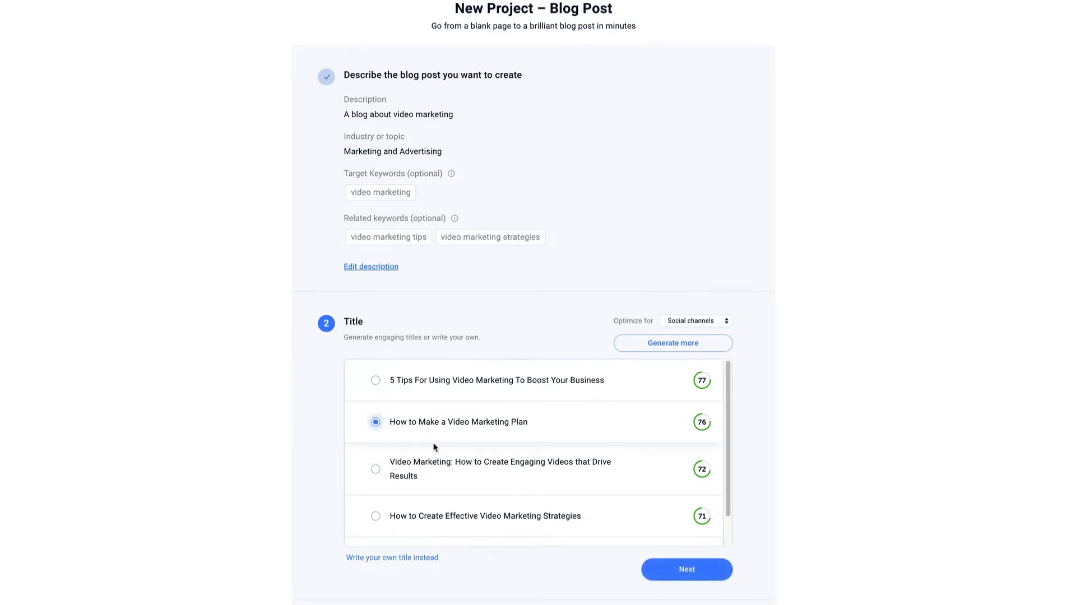
pyautogui.click(695, 577)
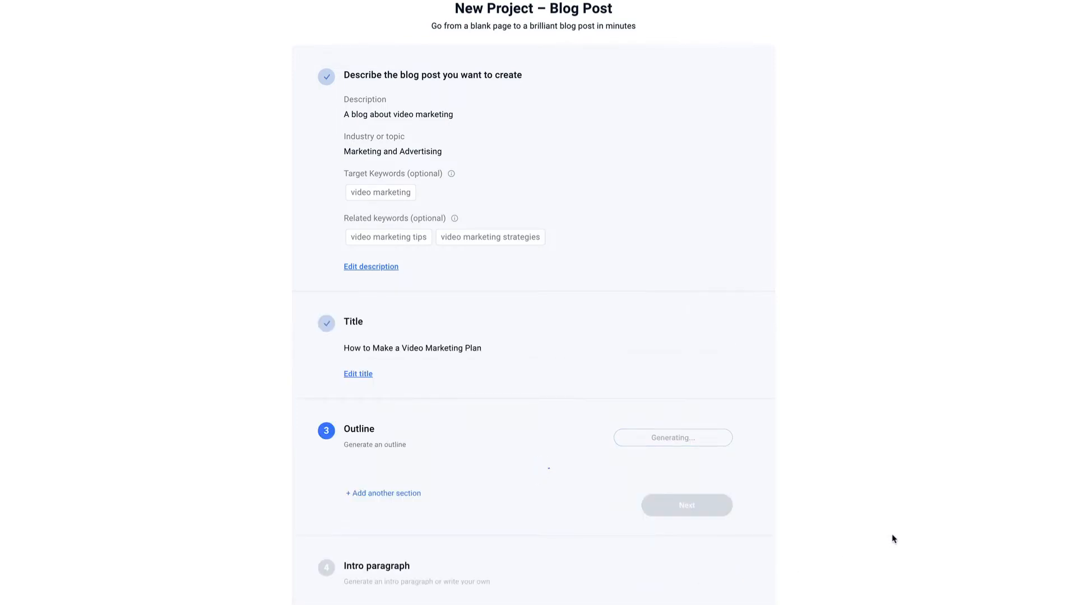
# Review the generated blog outline, regenerate it once, and accept the new version.
pyautogui.scroll(-2, 886, 476)
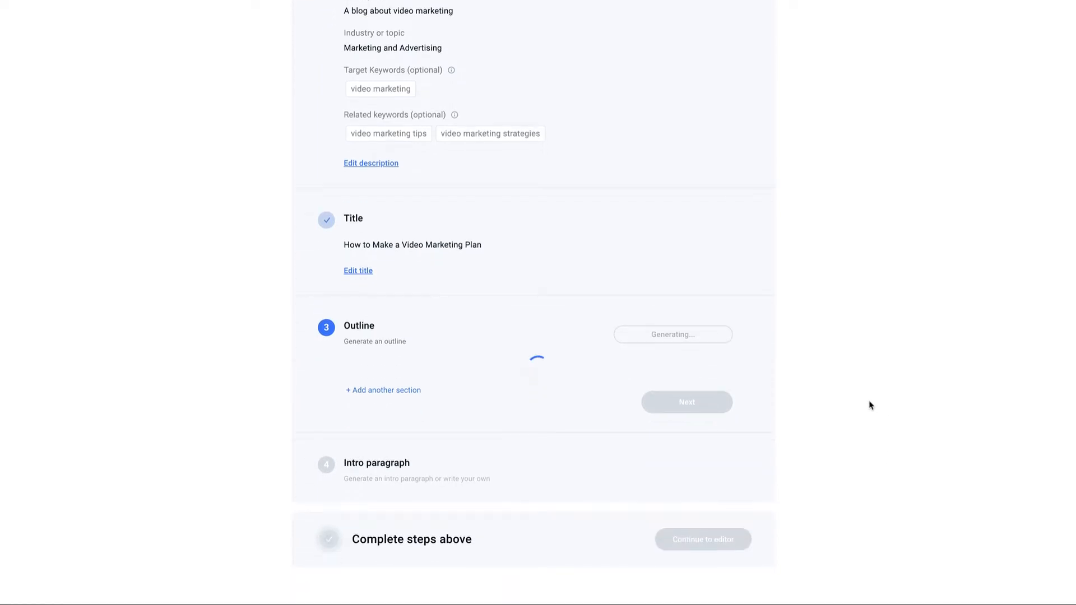
pyautogui.scroll(-6, 845, 390)
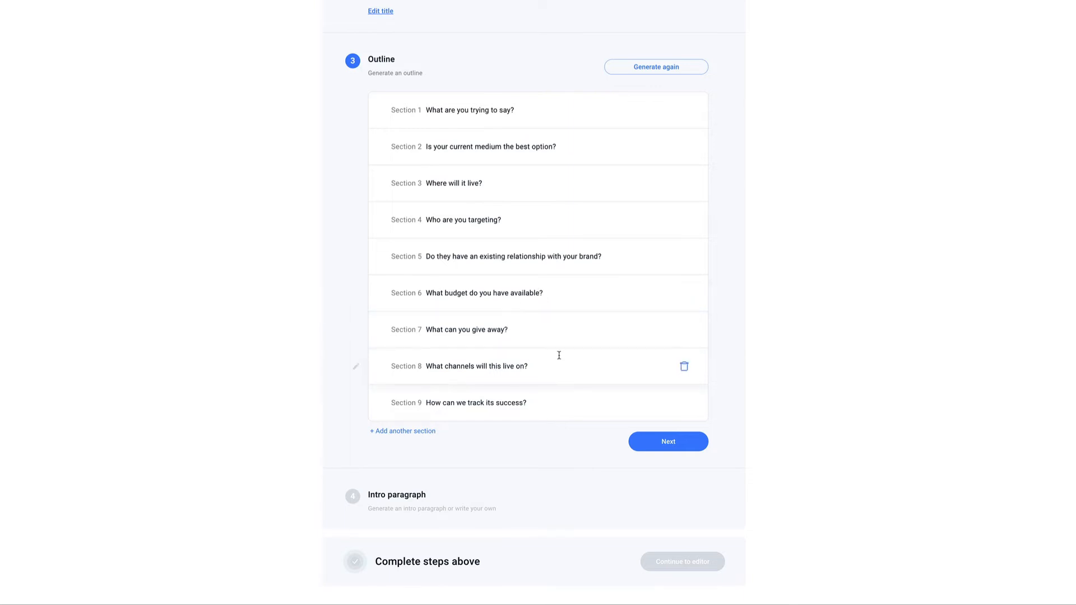
pyautogui.click(652, 68)
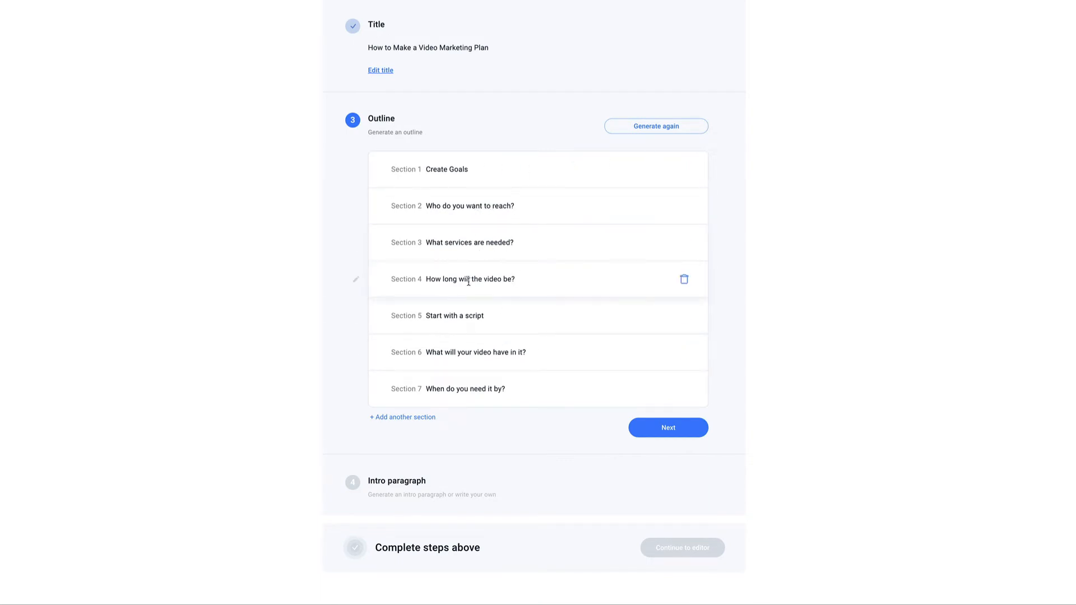
pyautogui.click(667, 428)
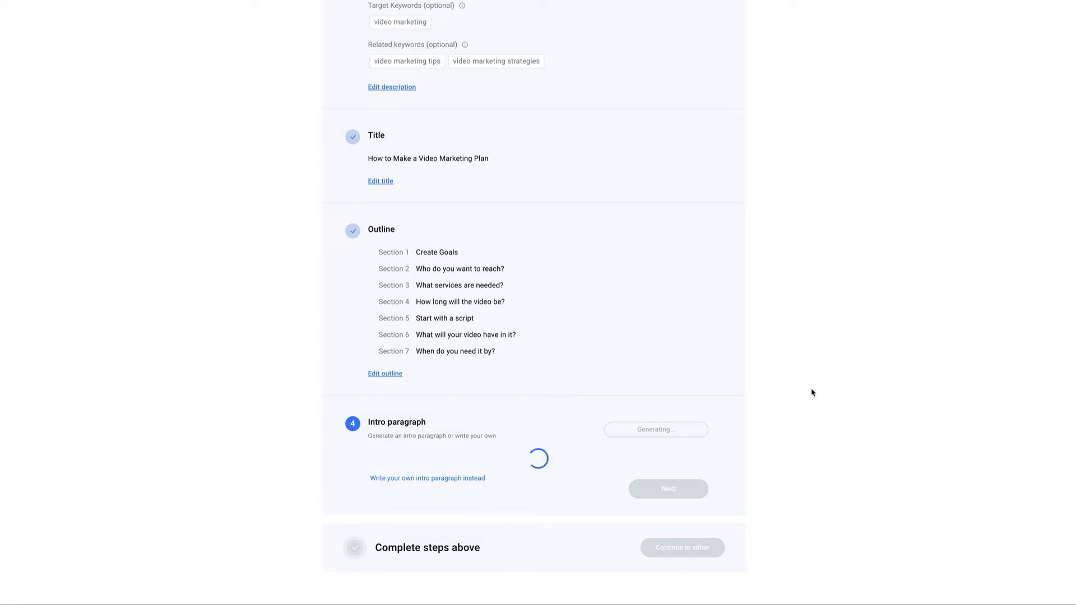
# Review the generated intro paragraphs and accept the one beginning "To get your video marketing plan off the ground".
pyautogui.scroll(-2, 811, 391)
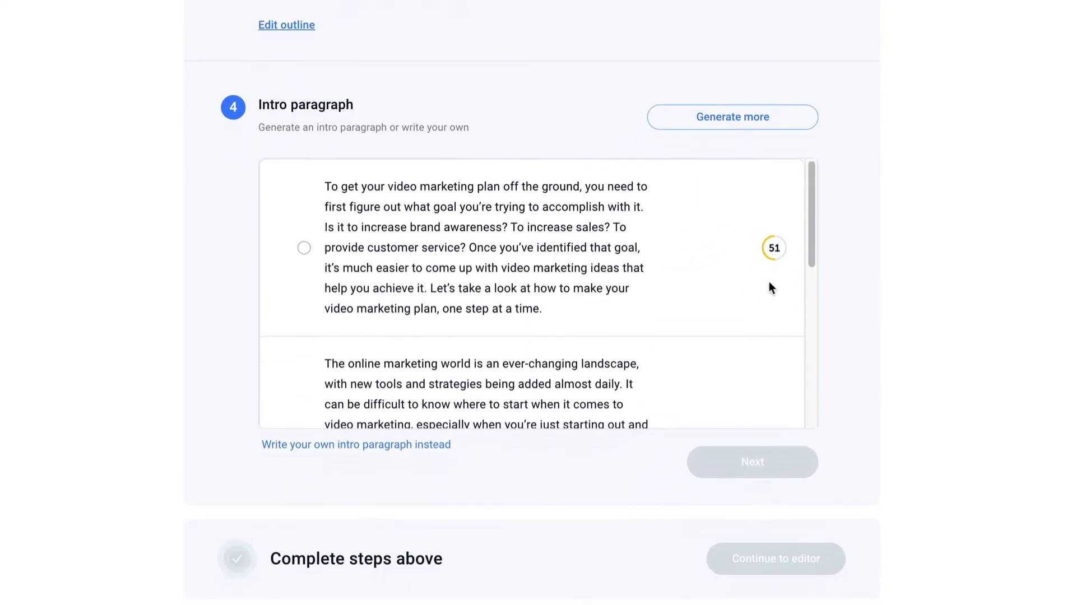
pyautogui.scroll(-1, 612, 431)
pyautogui.scroll(-3, 662, 297)
pyautogui.scroll(4, 668, 296)
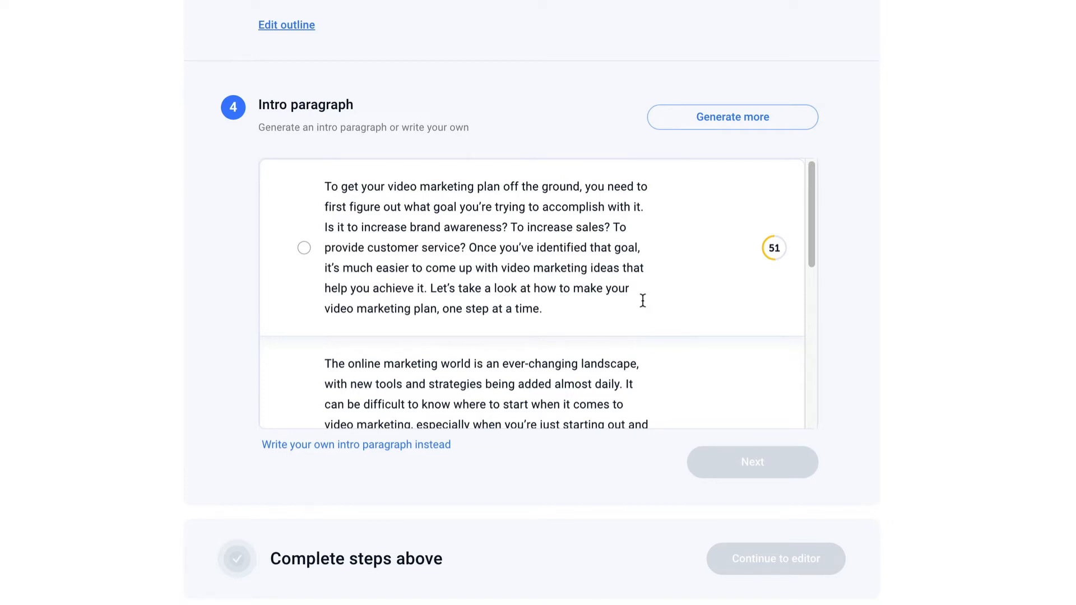
pyautogui.click(304, 252)
pyautogui.click(757, 468)
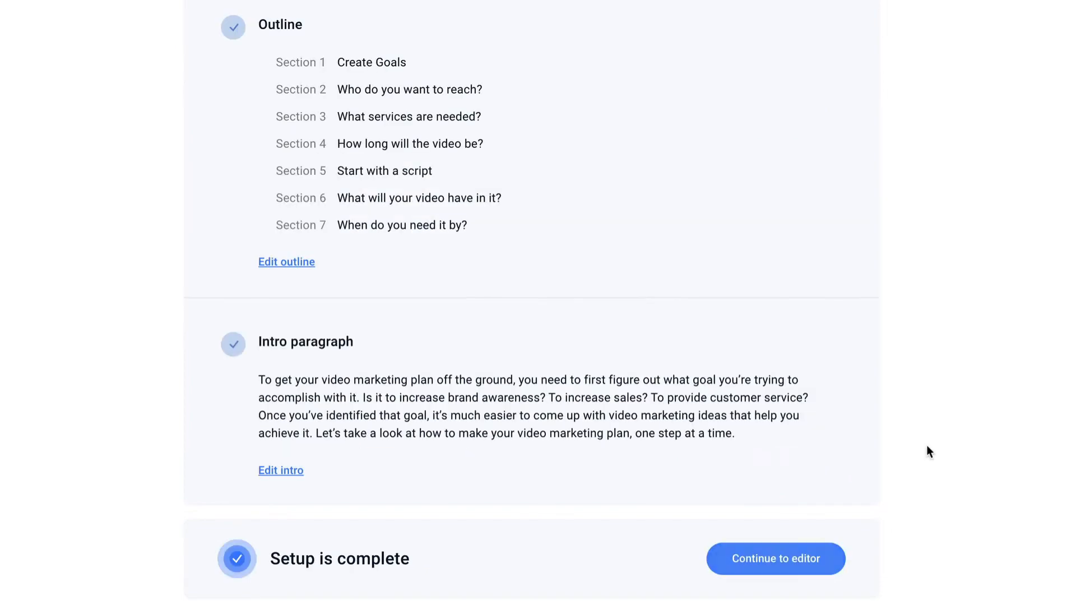
# Continue to the blog editor, close the brief without changes, and look over the empty outline sections.
pyautogui.click(762, 560)
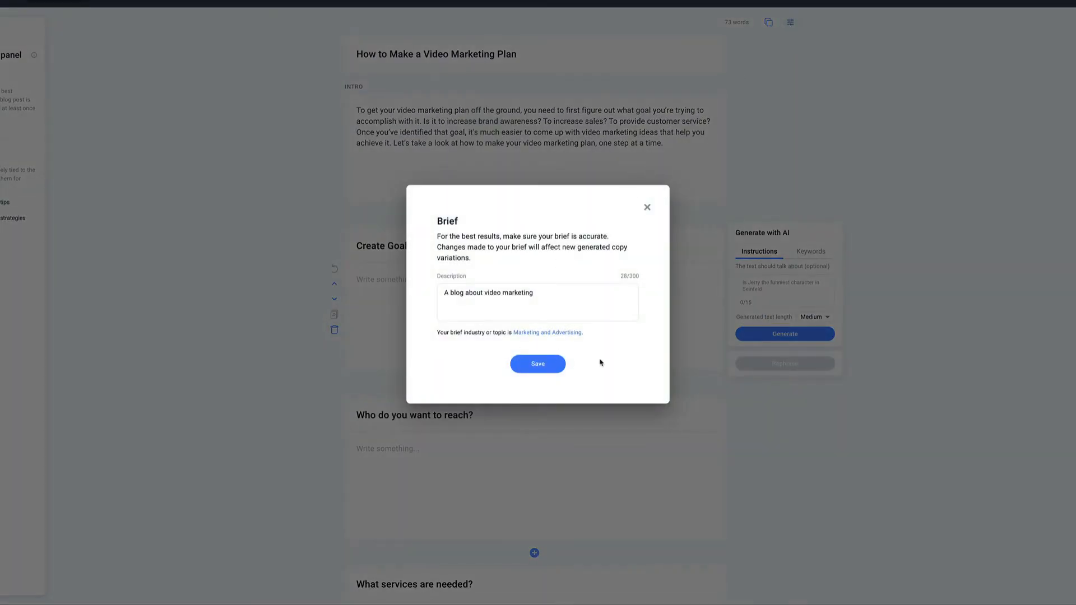
pyautogui.click(647, 206)
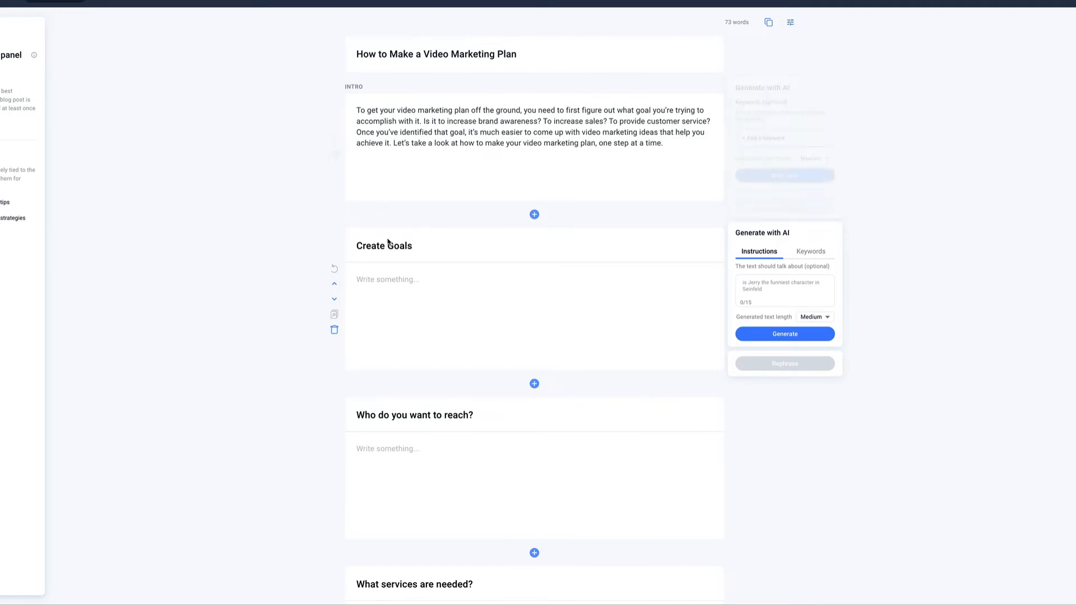
pyautogui.scroll(-8, 430, 274)
pyautogui.scroll(-7, 441, 277)
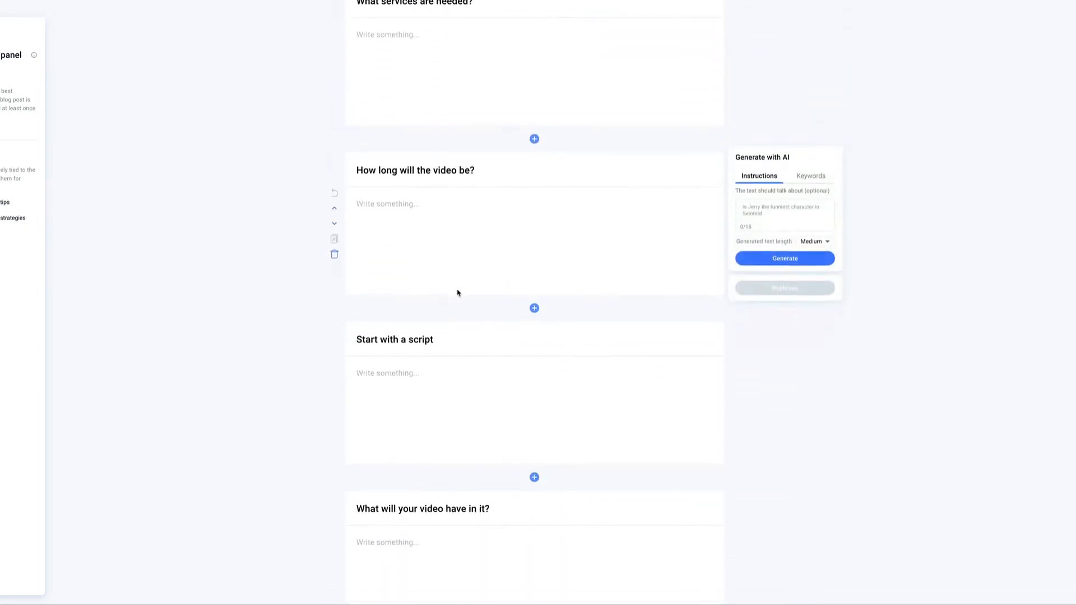
pyautogui.scroll(15, 473, 317)
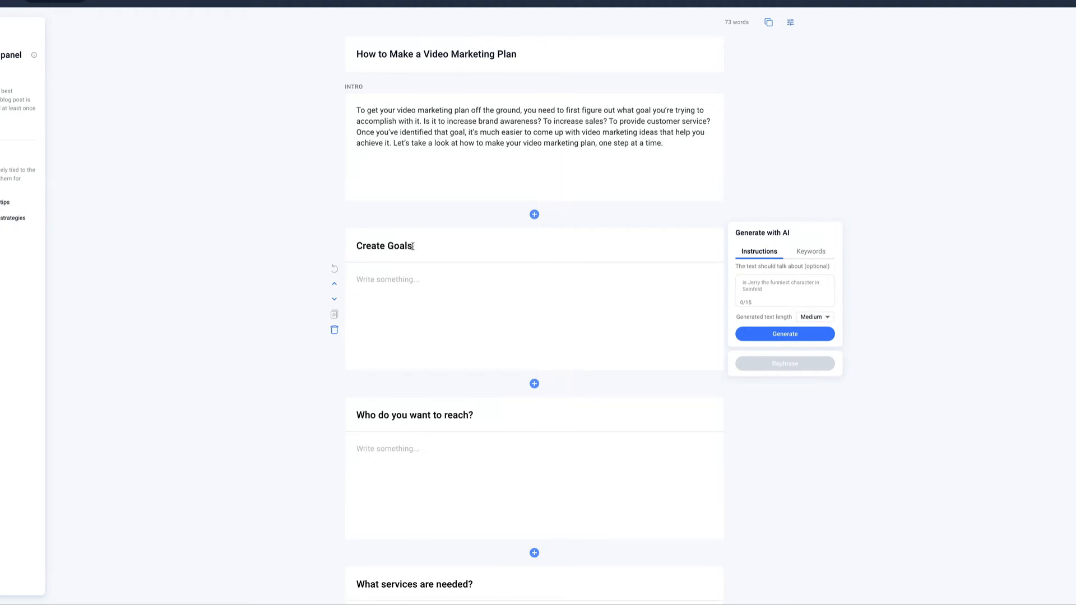
# Change the "Create Goals" section heading to "What are your goals with Video Marketing?".
pyautogui.press('BackSpace')
pyautogui.press('BackSpace')
pyautogui.press('BackSpace')
pyautogui.press('BackSpace')
pyautogui.press('BackSpace')
pyautogui.press('BackSpace')
pyautogui.press('BackSpace')
pyautogui.press('BackSpace')
pyautogui.press('BackSpace')
pyautogui.press('BackSpace')
pyautogui.press('BackSpace')
pyautogui.write('What are your goals with Video Marketing?')
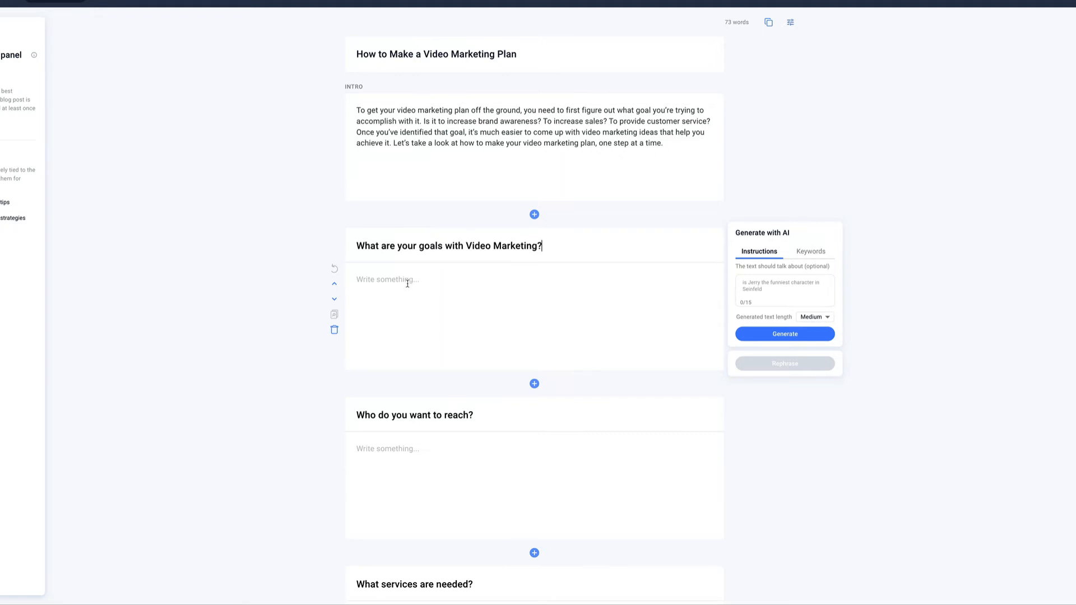
# Instruct the AI to write about "specific goals about video marketing" in the goals section, correcting the misspelled word "video".
pyautogui.click(772, 287)
pyautogui.write('specific')
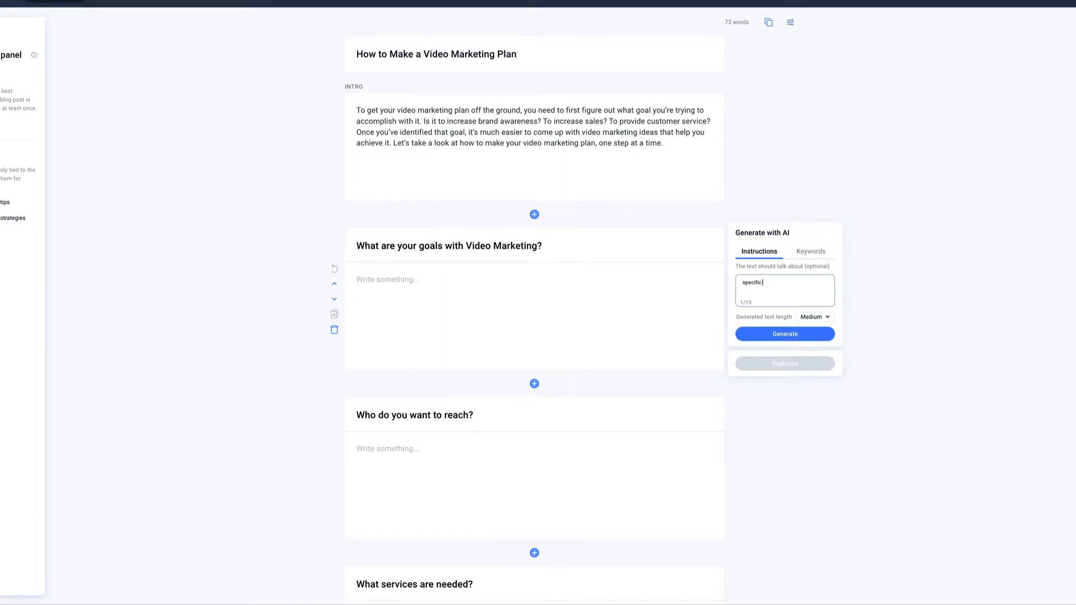
pyautogui.write(' goals about vidoe marketing')
pyautogui.rightClick(800, 284)
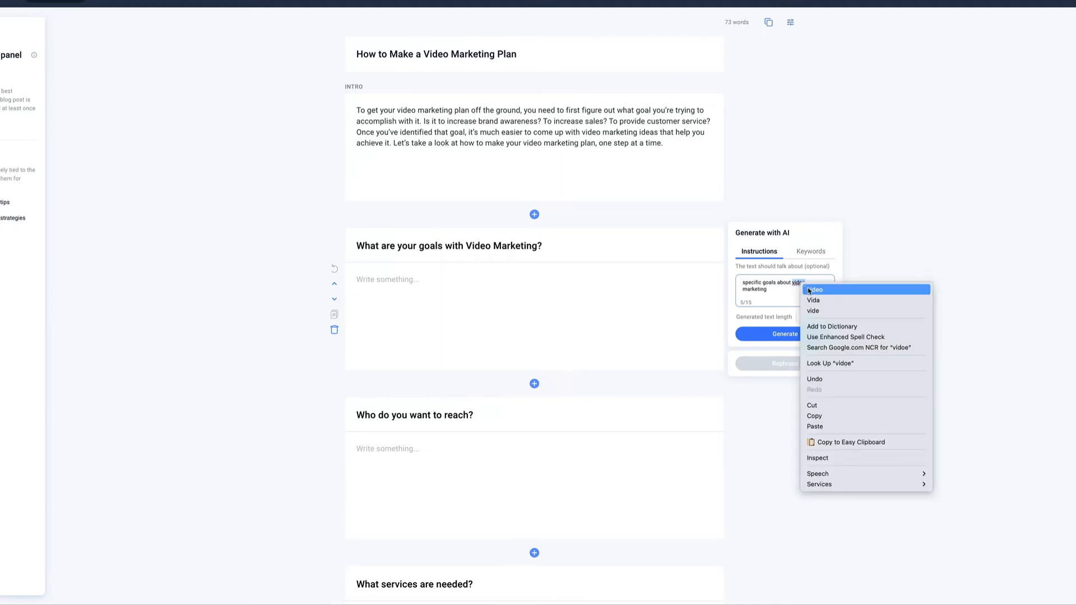
pyautogui.click(809, 289)
# Set the goals section's generated text length to Long, look at the keyword options, and generate the paragraph from the instructions.
pyautogui.click(817, 317)
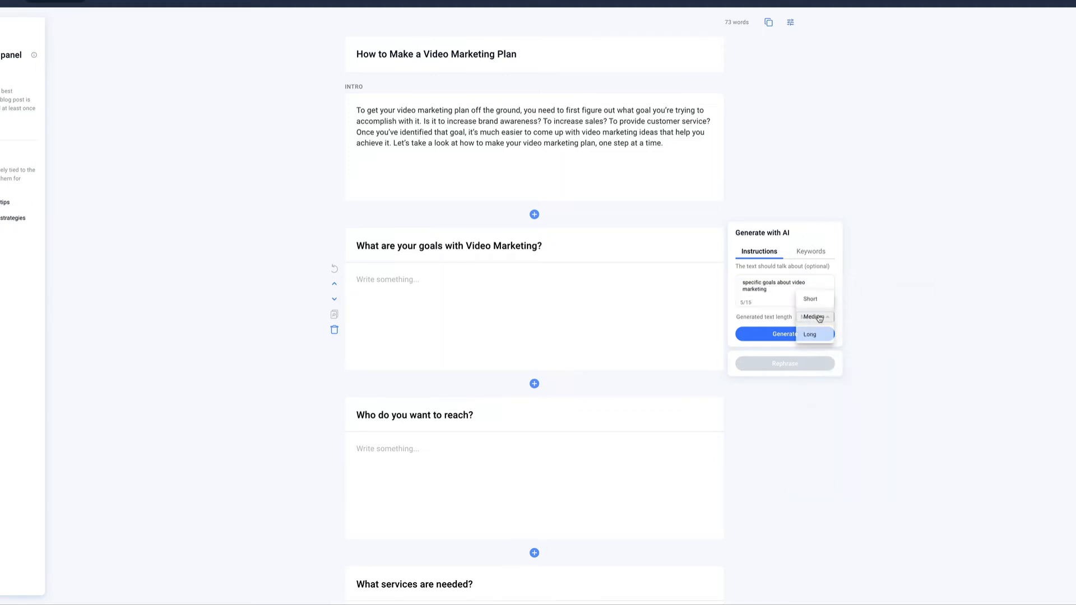
pyautogui.click(818, 336)
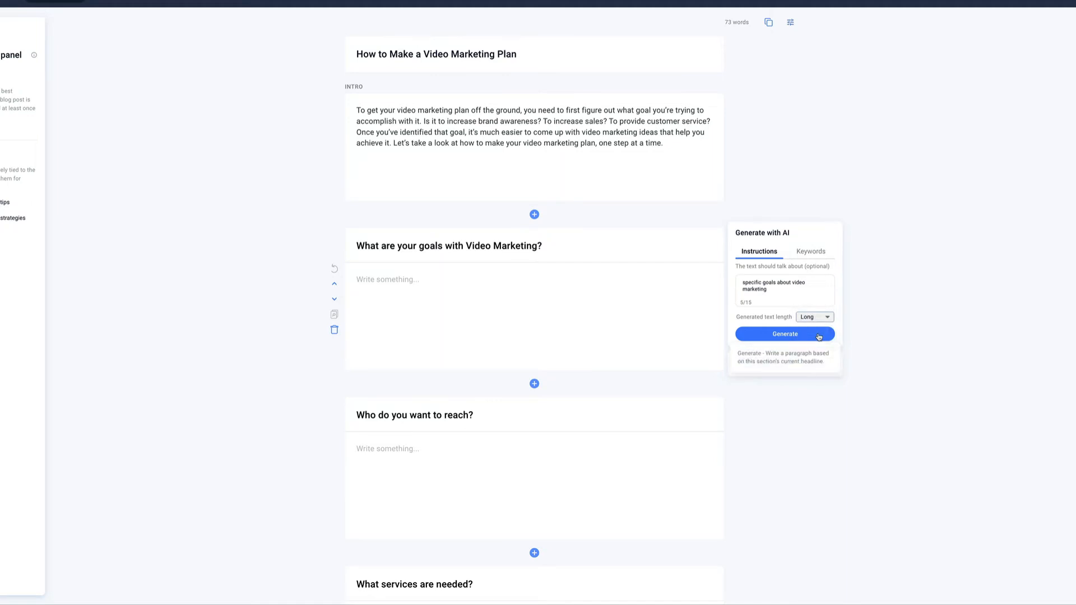
pyautogui.click(814, 252)
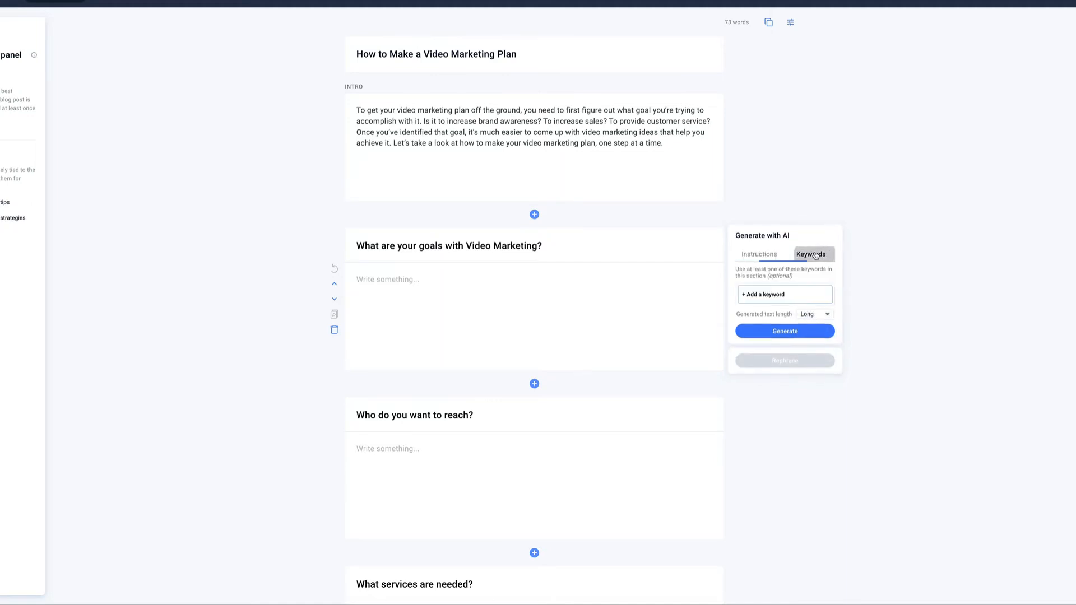
pyautogui.click(767, 255)
pyautogui.click(788, 332)
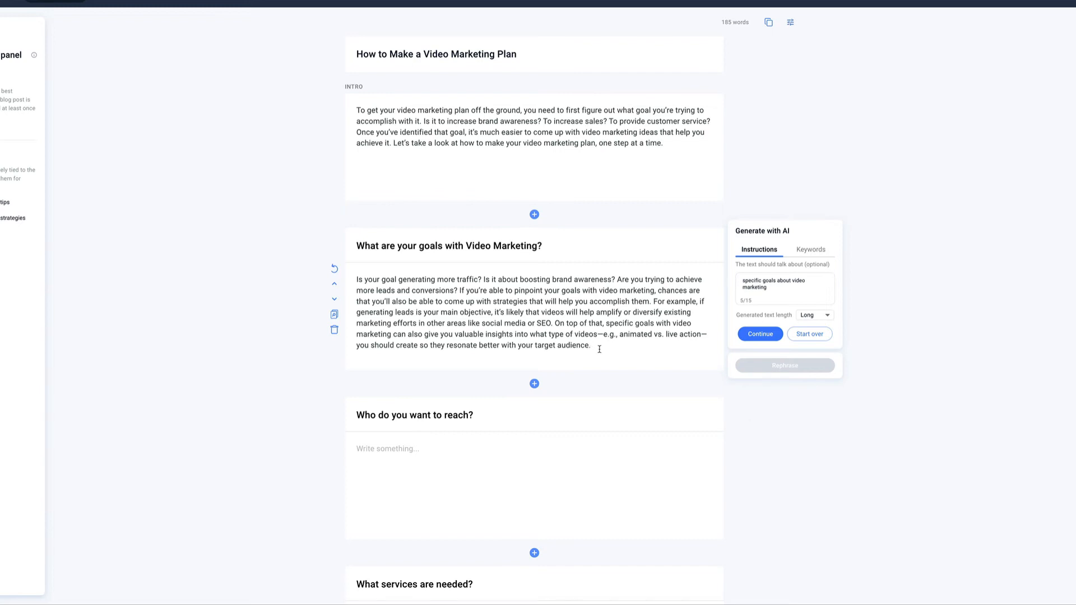
# Run a plagiarism check on the generated goals paragraph, review the result, and close the report.
pyautogui.moveTo(599, 347); pyautogui.dragTo(395, 280)
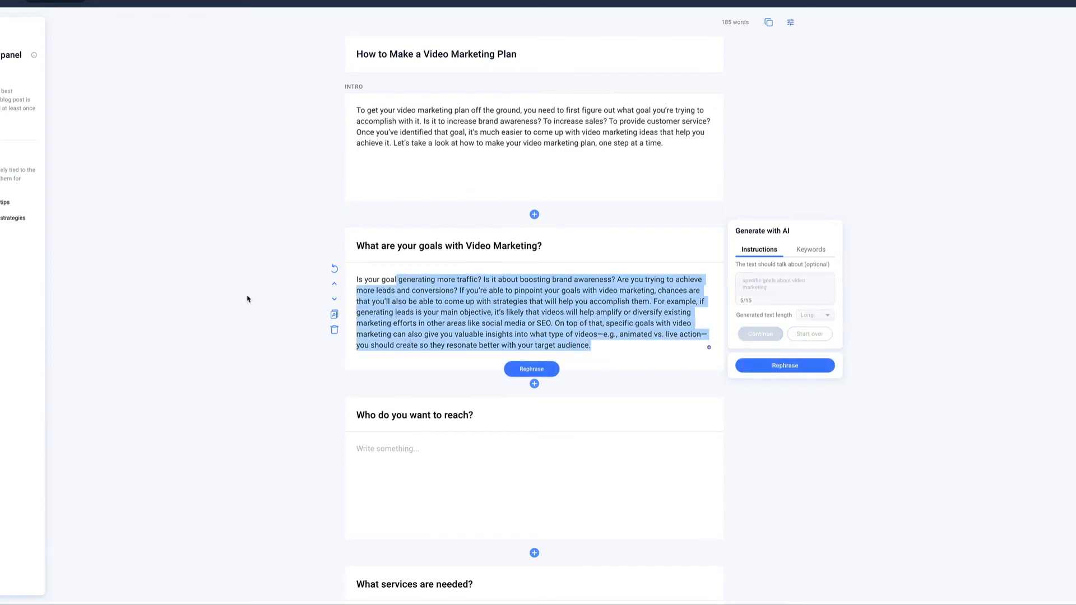
pyautogui.click(249, 299)
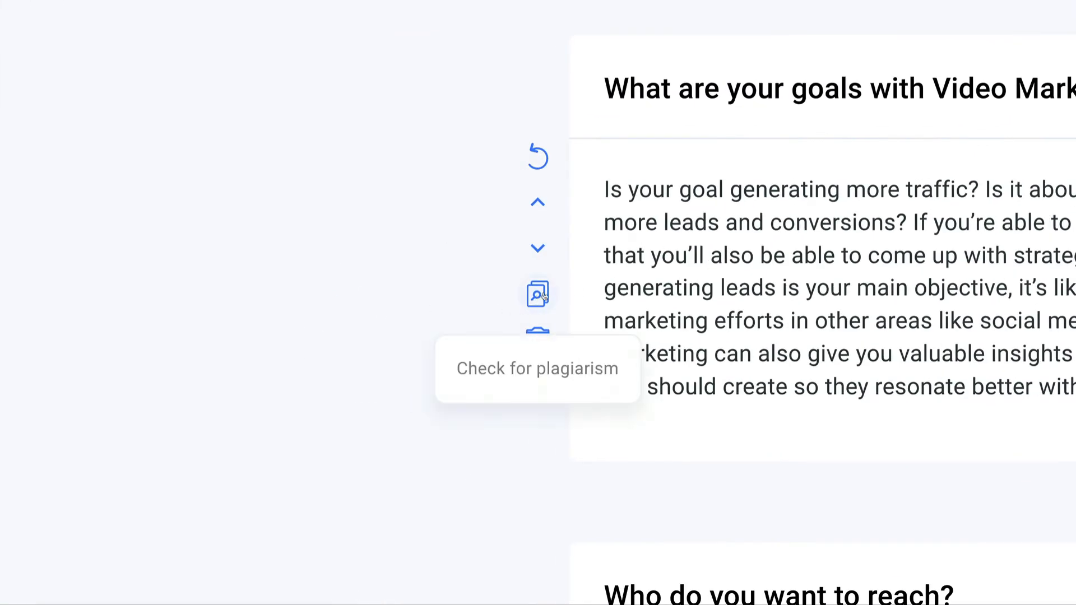
pyautogui.click(536, 297)
pyautogui.click(537, 296)
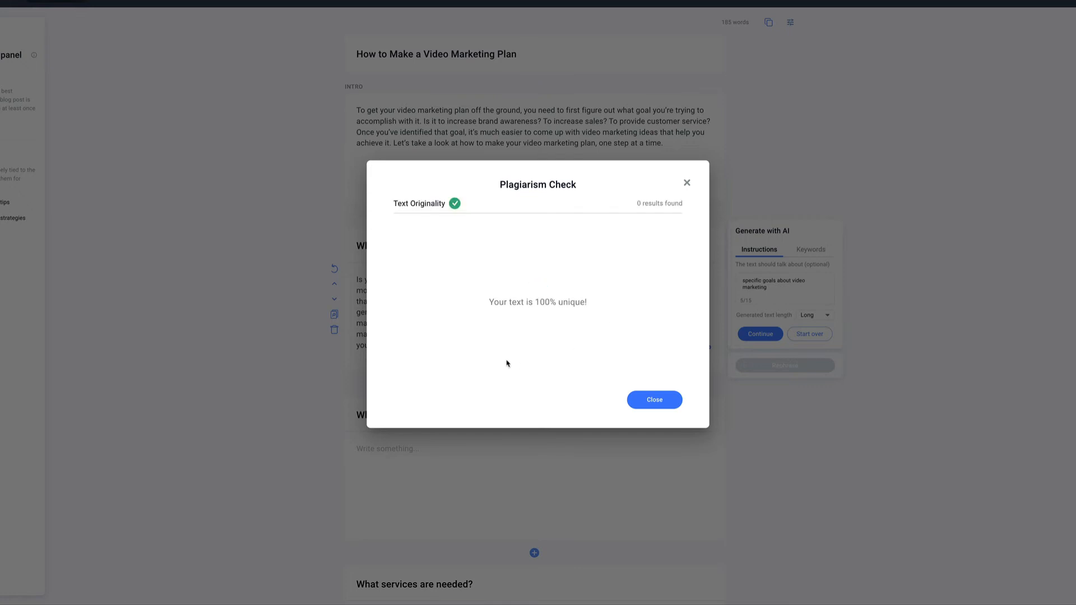
pyautogui.moveTo(490, 301); pyautogui.dragTo(655, 306)
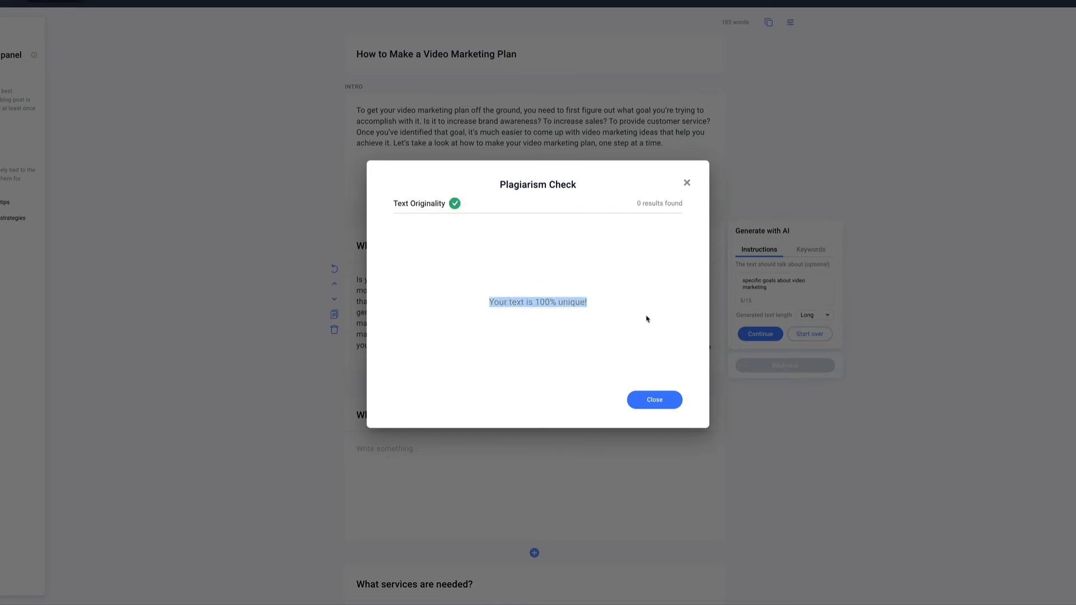
pyautogui.click(646, 319)
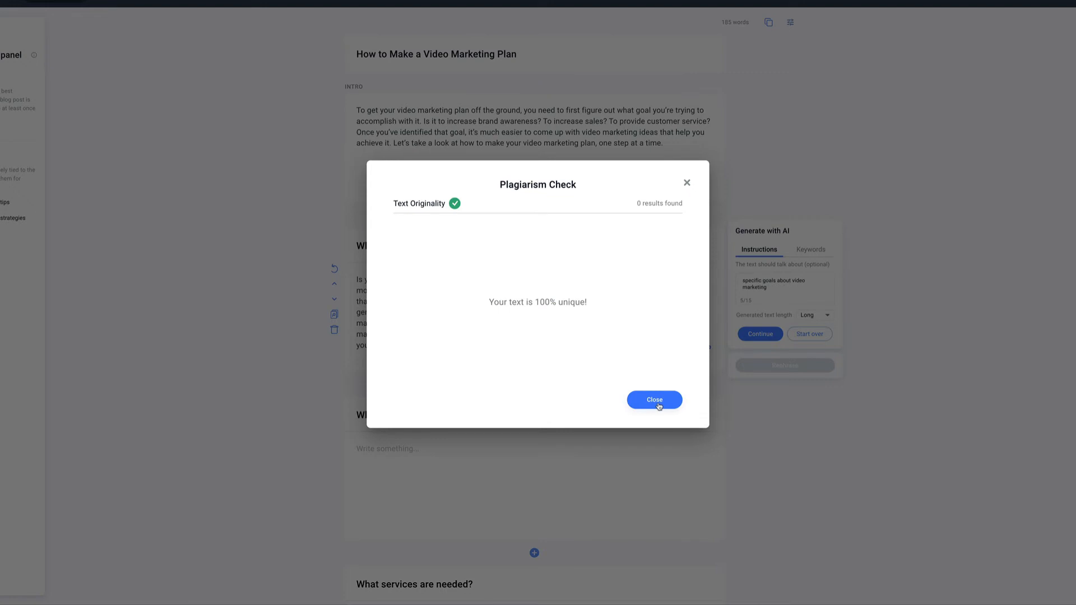
pyautogui.click(655, 400)
# Change the "Who do you want to reach?" section heading to "Who do you want to reach with your videos?".
pyautogui.click(547, 443)
pyautogui.scroll(-2, 541, 420)
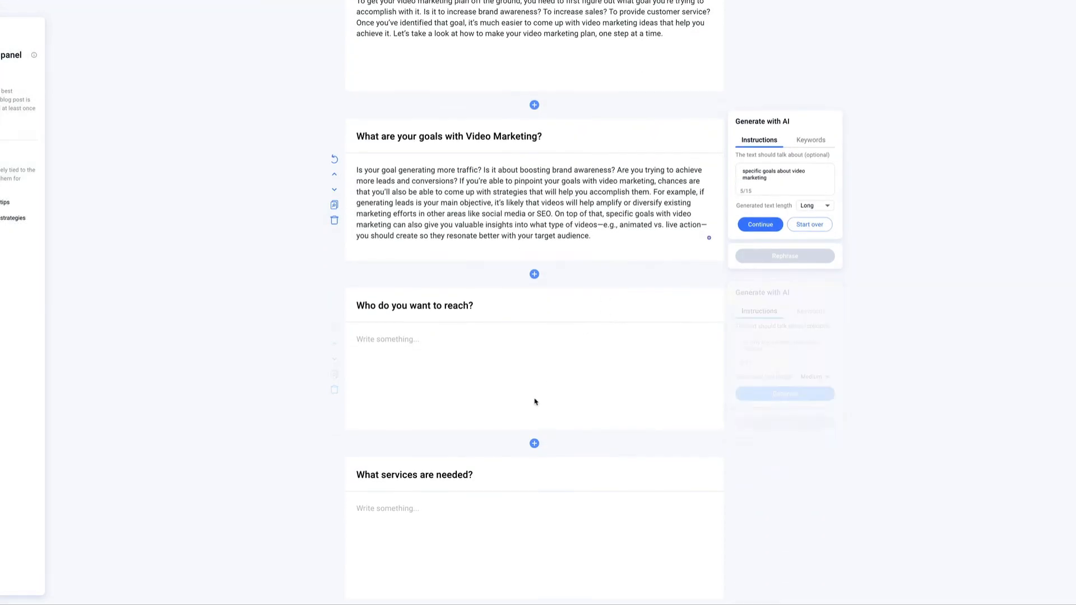
pyautogui.click(474, 304)
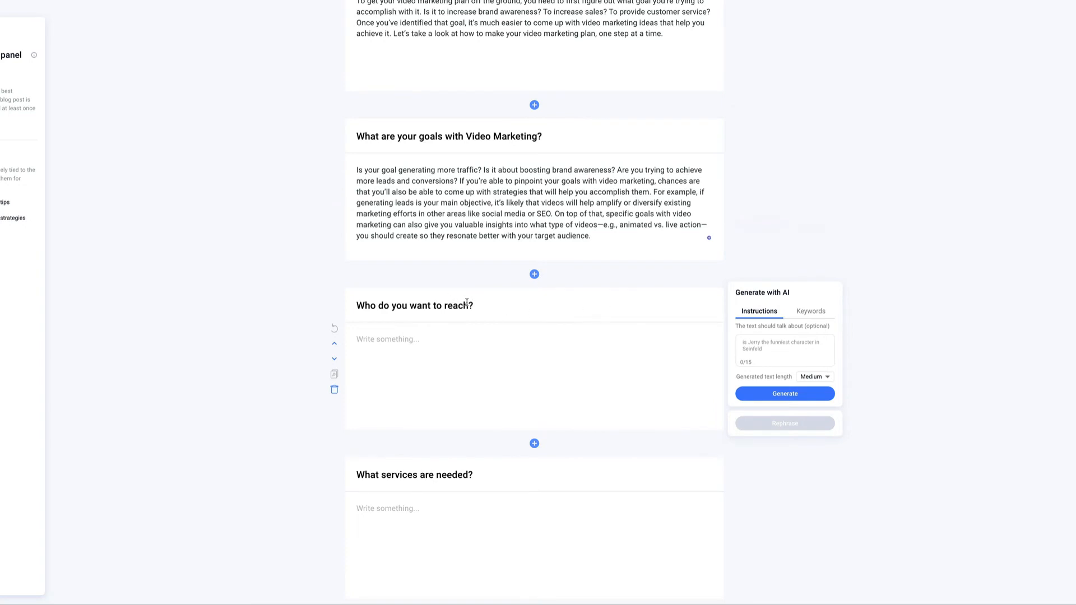
pyautogui.click(468, 303)
pyautogui.write('with your videos')
# Generate a Long paragraph for the audience section with the instruction "who is your specific audience", correcting the spelling of "audience".
pyautogui.click(815, 377)
pyautogui.click(812, 395)
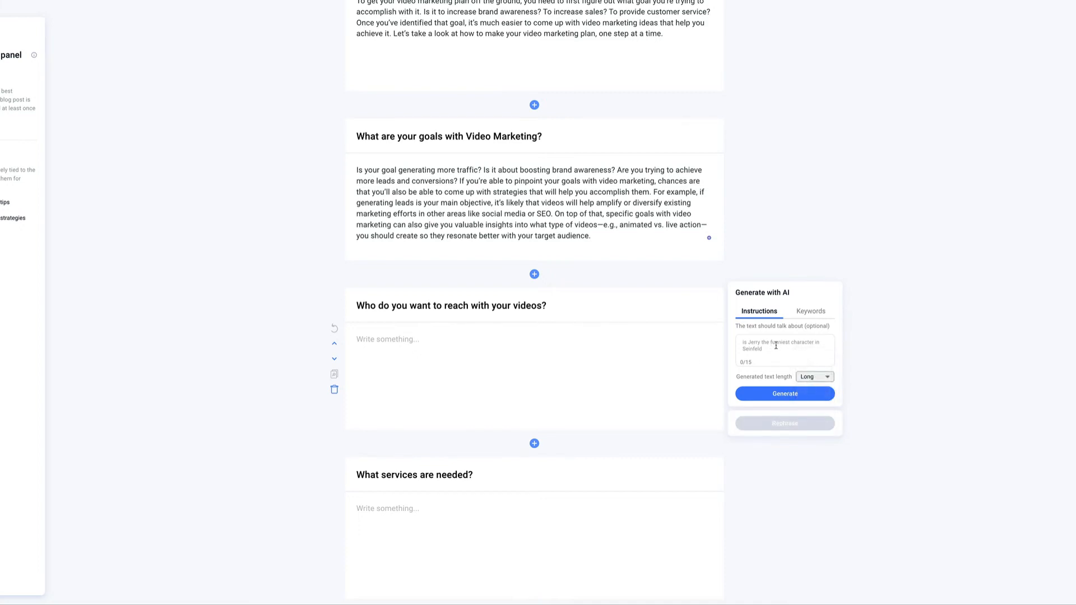
pyautogui.click(776, 345)
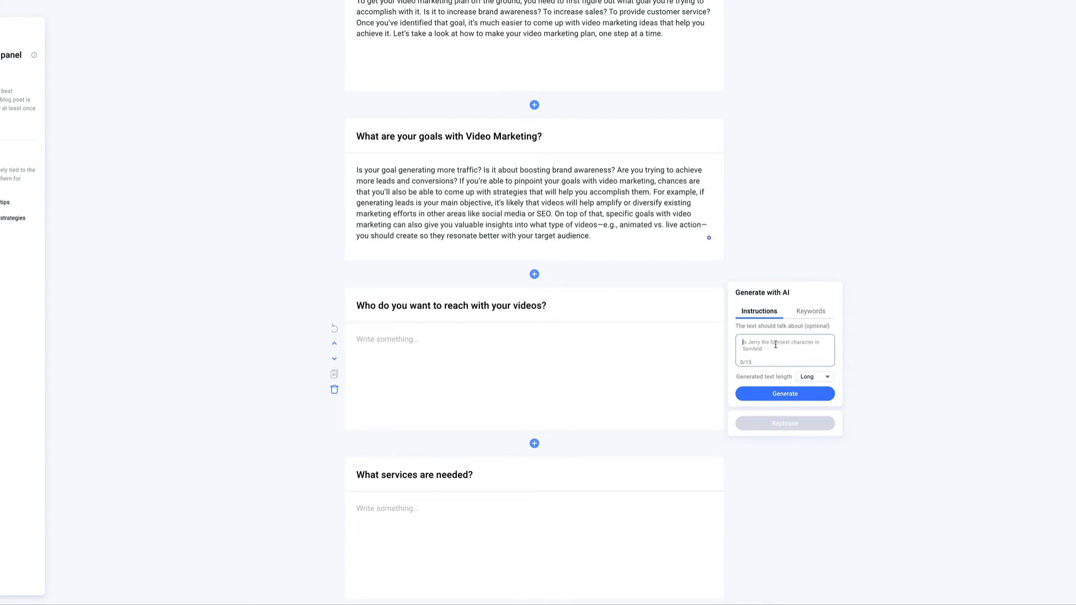
pyautogui.write('who is your specific audeince')
pyautogui.rightClick(806, 343)
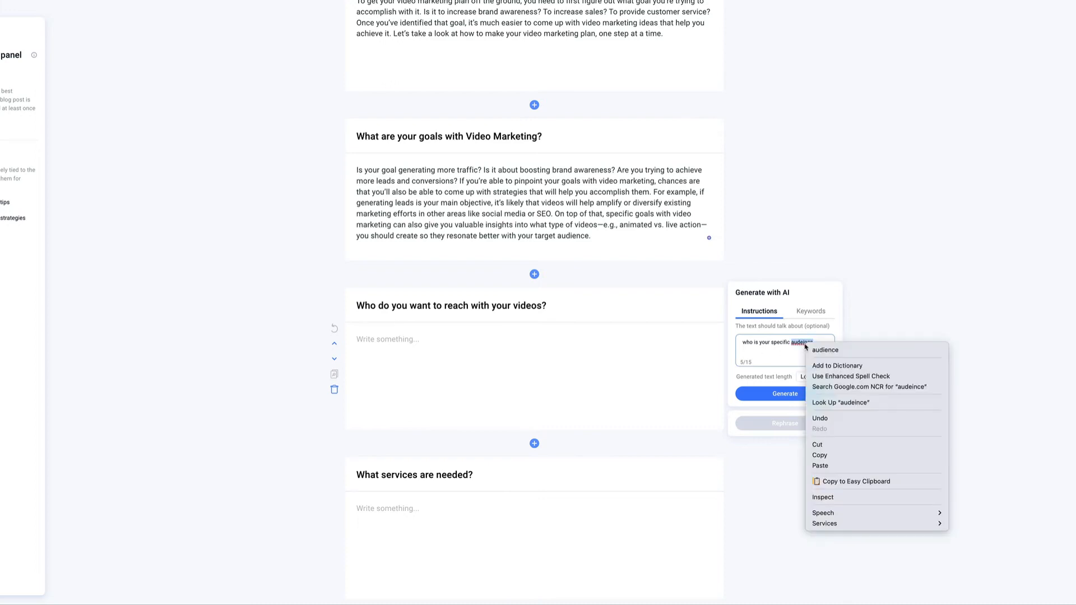
pyautogui.click(816, 350)
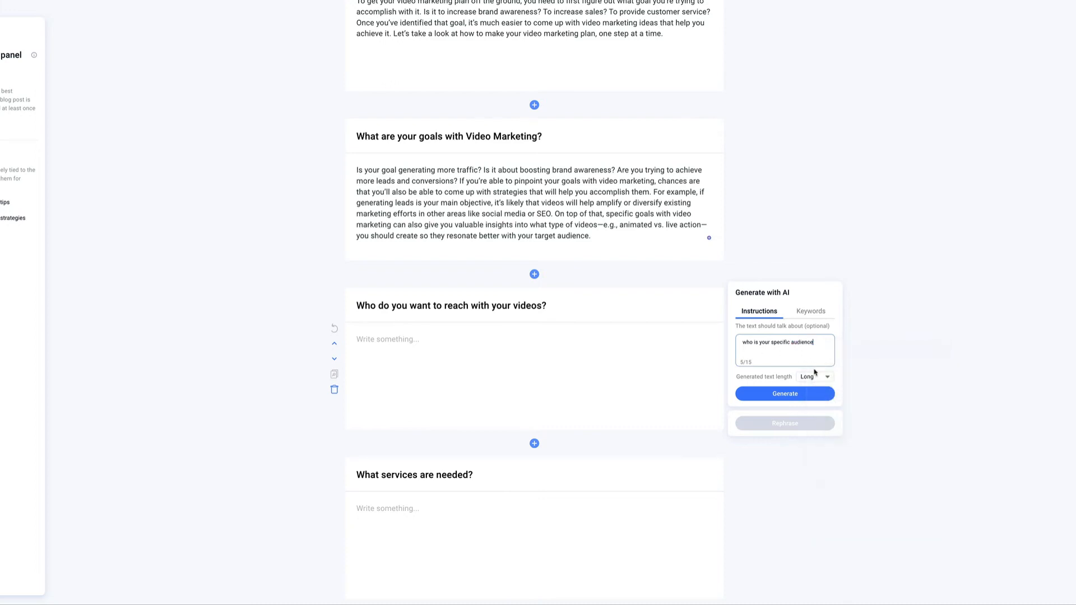
pyautogui.click(795, 394)
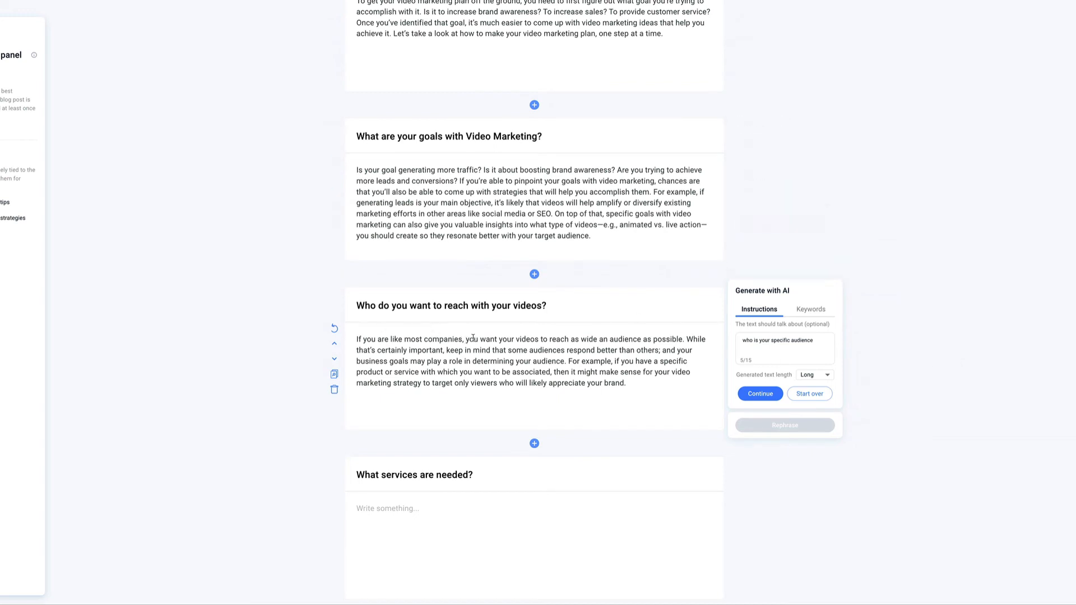
# Rephrase the goals paragraph's first sentence with AI and accept "Is your goal to drive more traffic to your website?".
pyautogui.scroll(2, 277, 220)
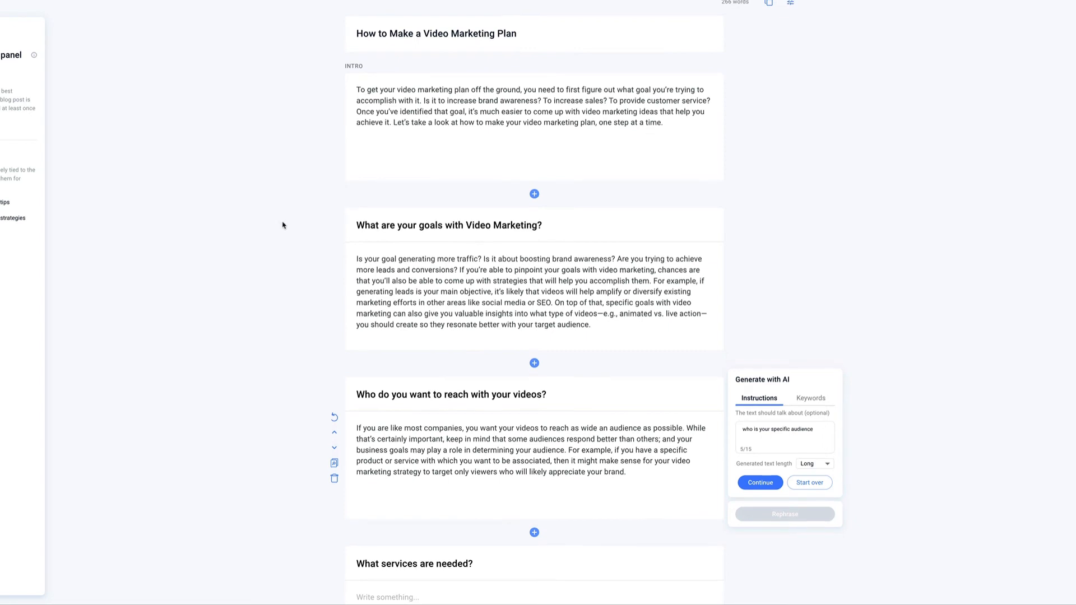
pyautogui.scroll(-2, 284, 223)
pyautogui.moveTo(396, 240)
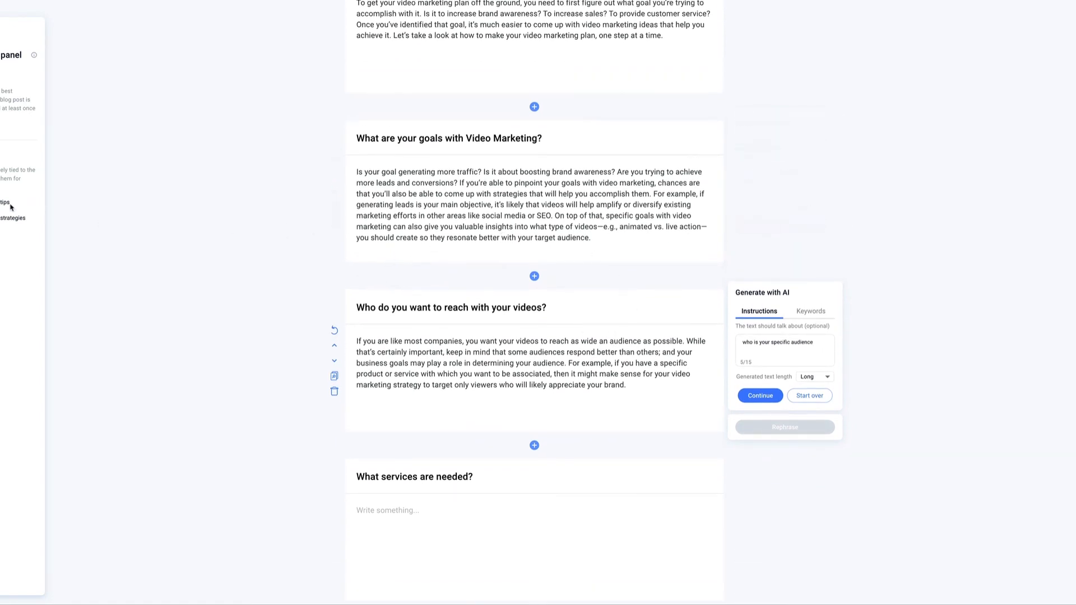
pyautogui.moveTo(608, 240)
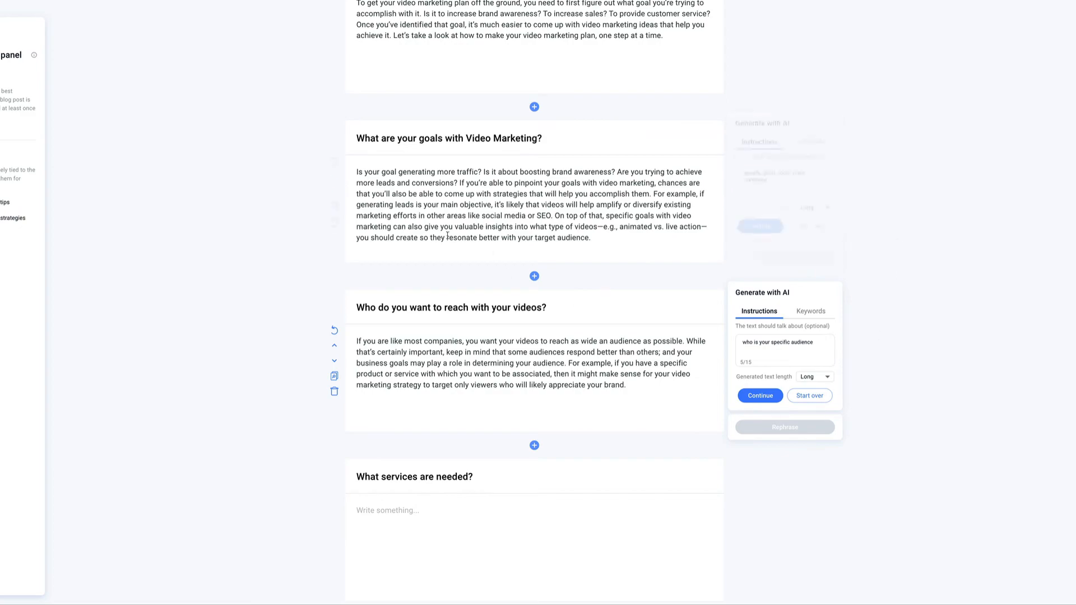
pyautogui.moveTo(533, 203)
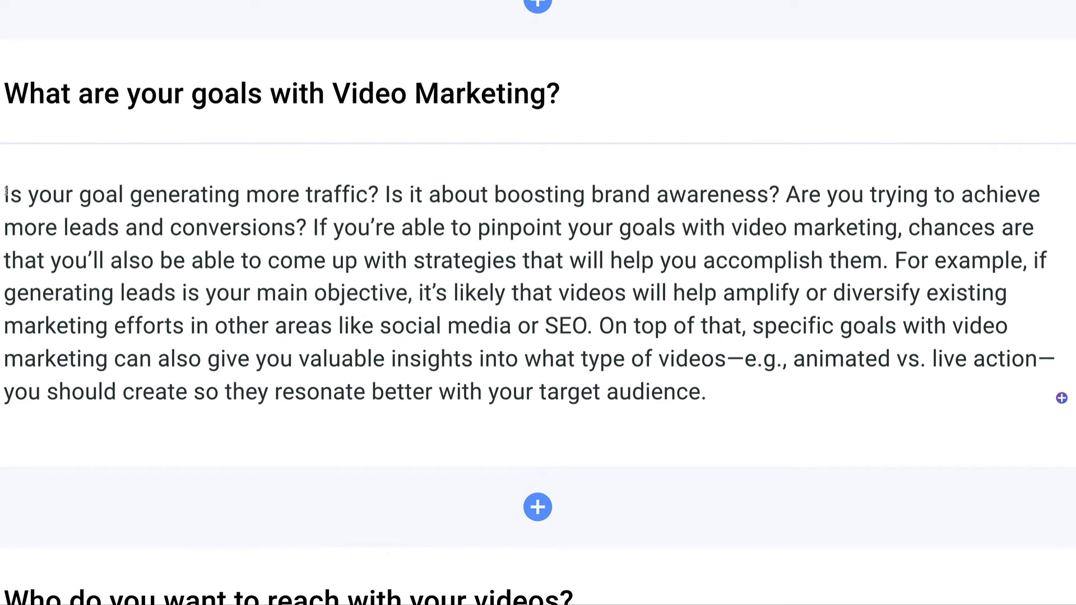
pyautogui.moveTo(6, 194); pyautogui.dragTo(377, 195)
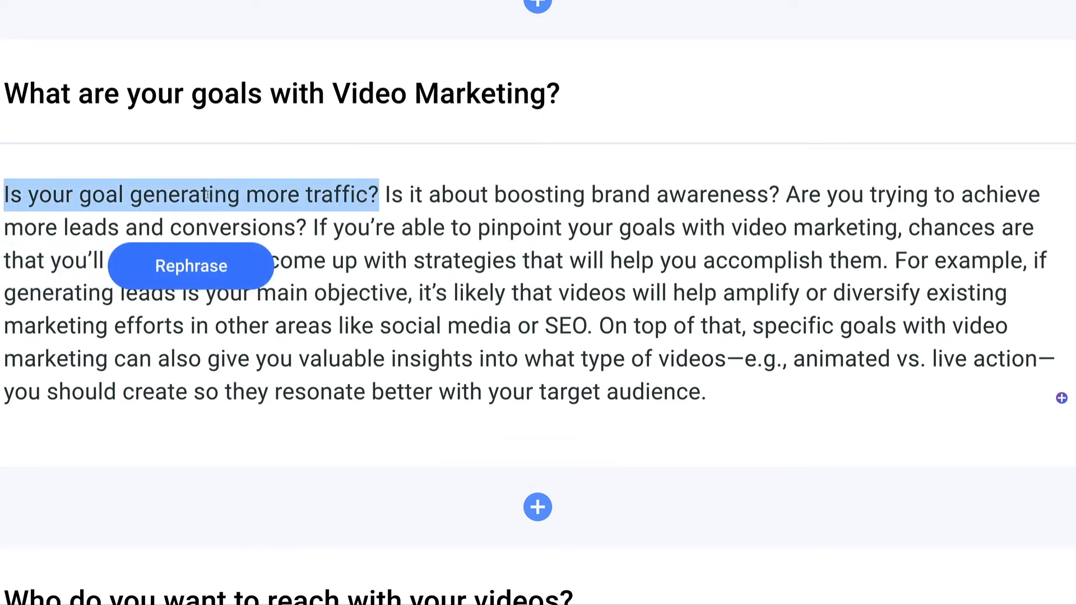
pyautogui.click(189, 265)
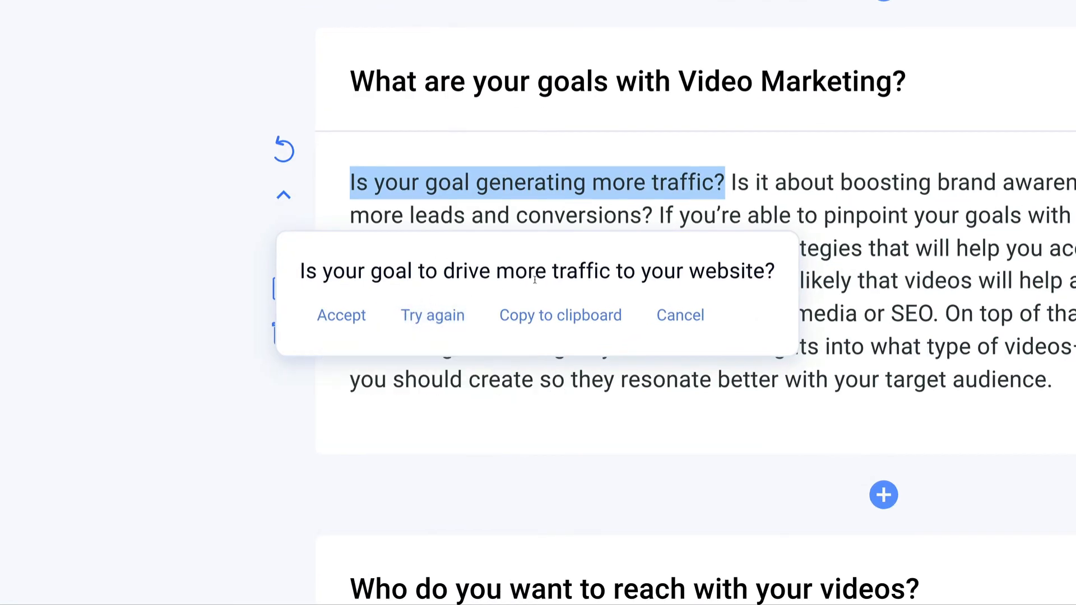
pyautogui.click(354, 318)
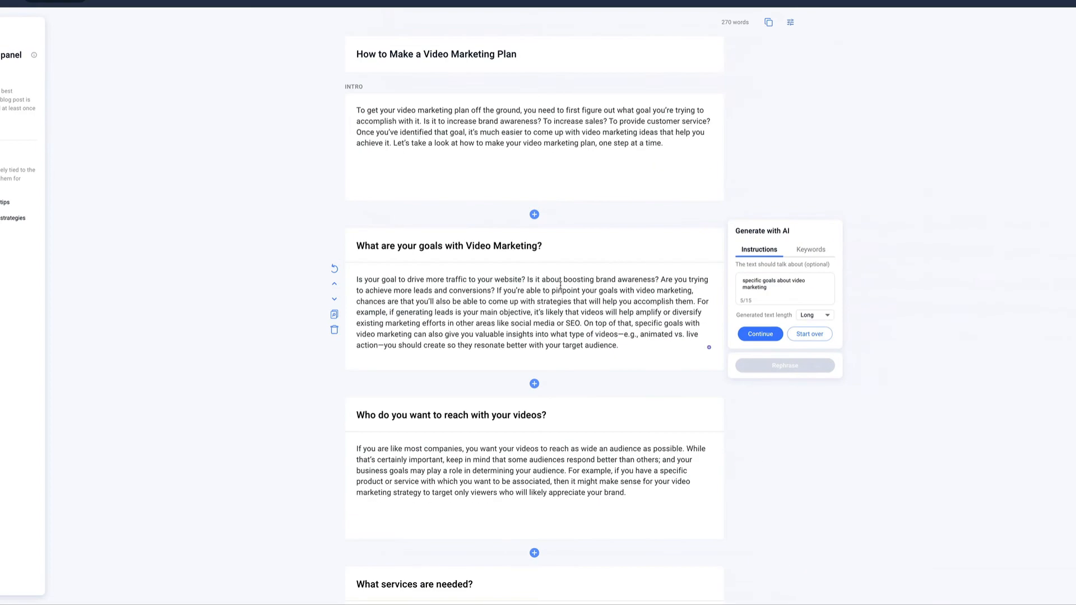
# Generate a Long paragraph for the "What services are needed?" section without giving any instructions.
pyautogui.scroll(-1, 560, 285)
pyautogui.scroll(-8, 548, 290)
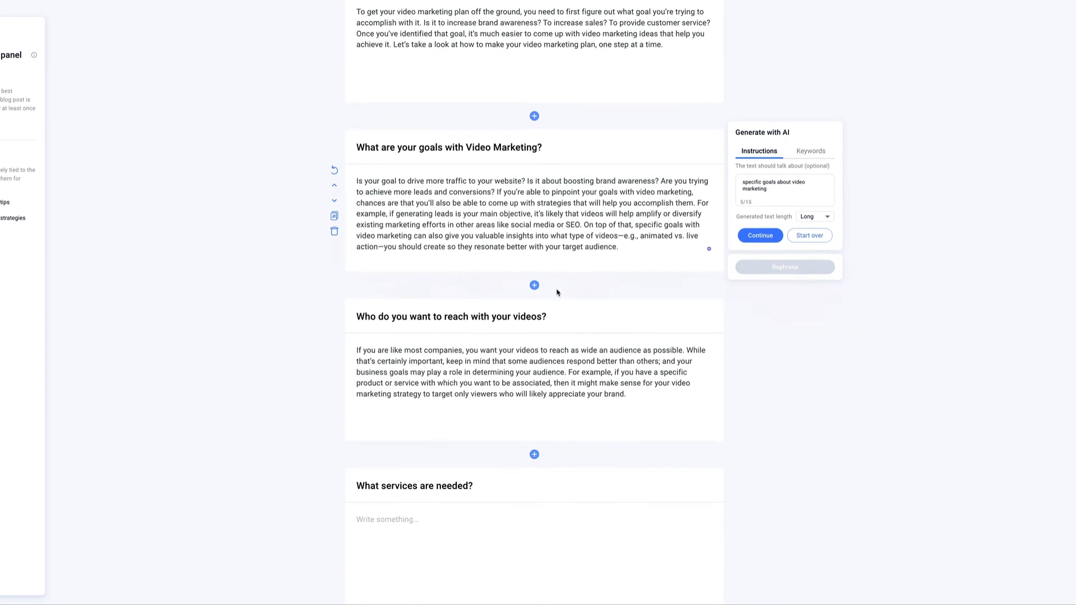
pyautogui.scroll(-6, 582, 296)
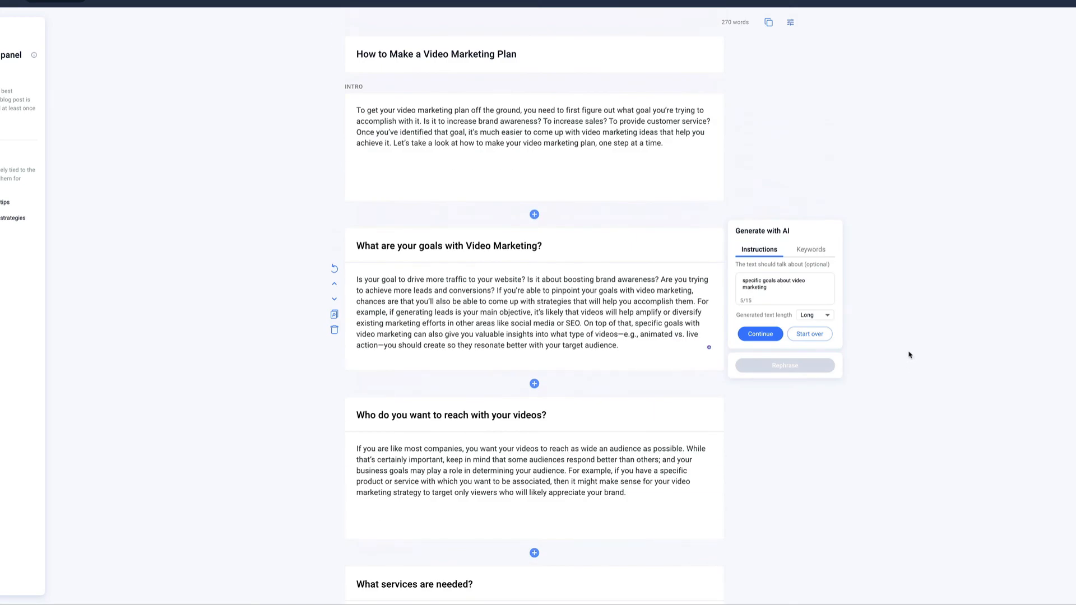
pyautogui.scroll(-6, 613, 379)
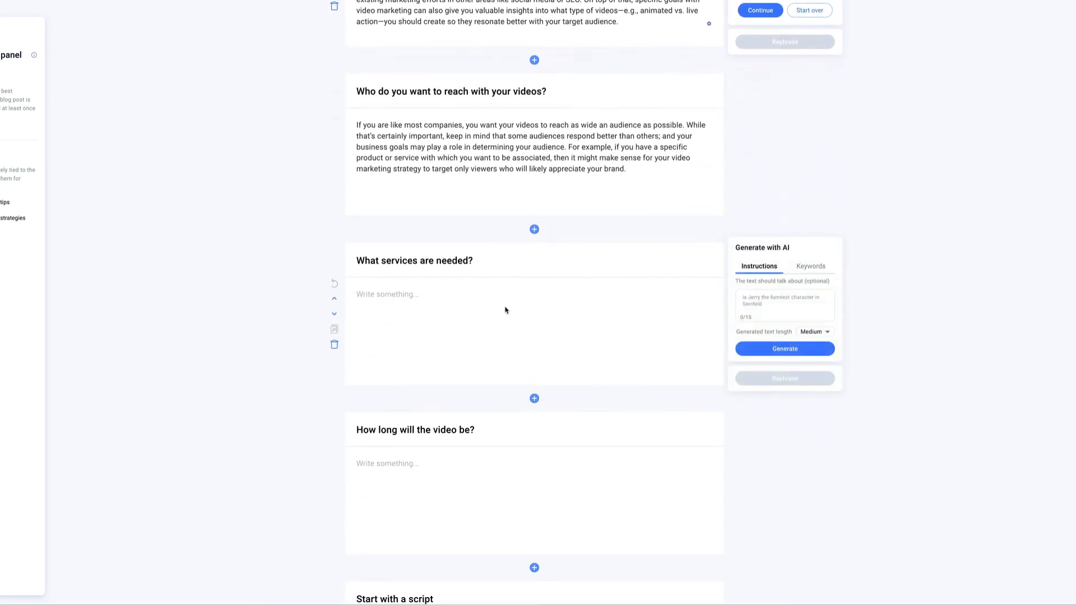
pyautogui.click(473, 292)
pyautogui.click(820, 336)
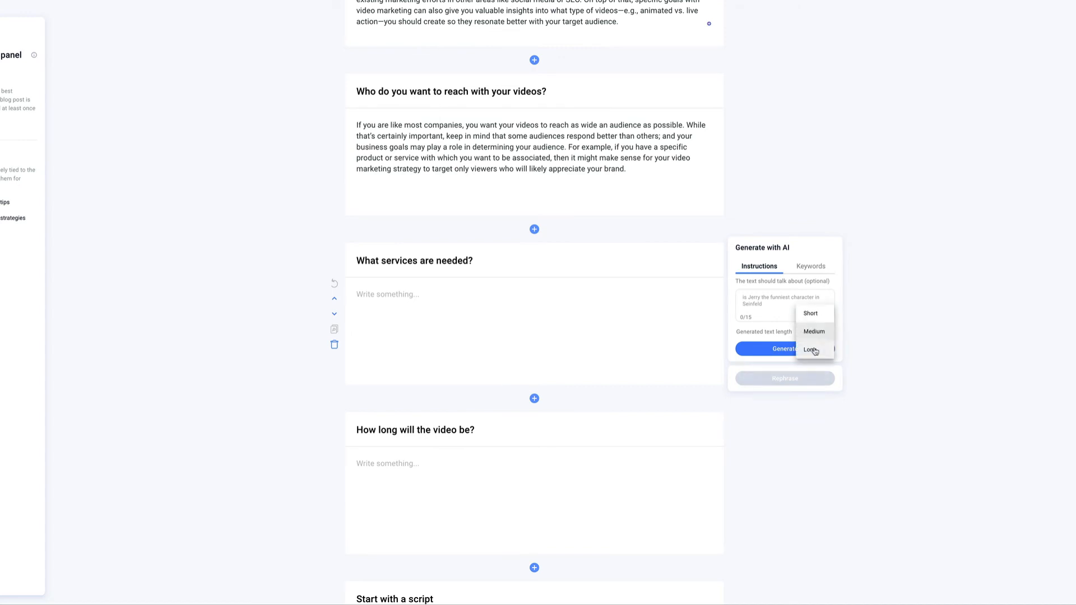
pyautogui.click(813, 351)
pyautogui.click(832, 349)
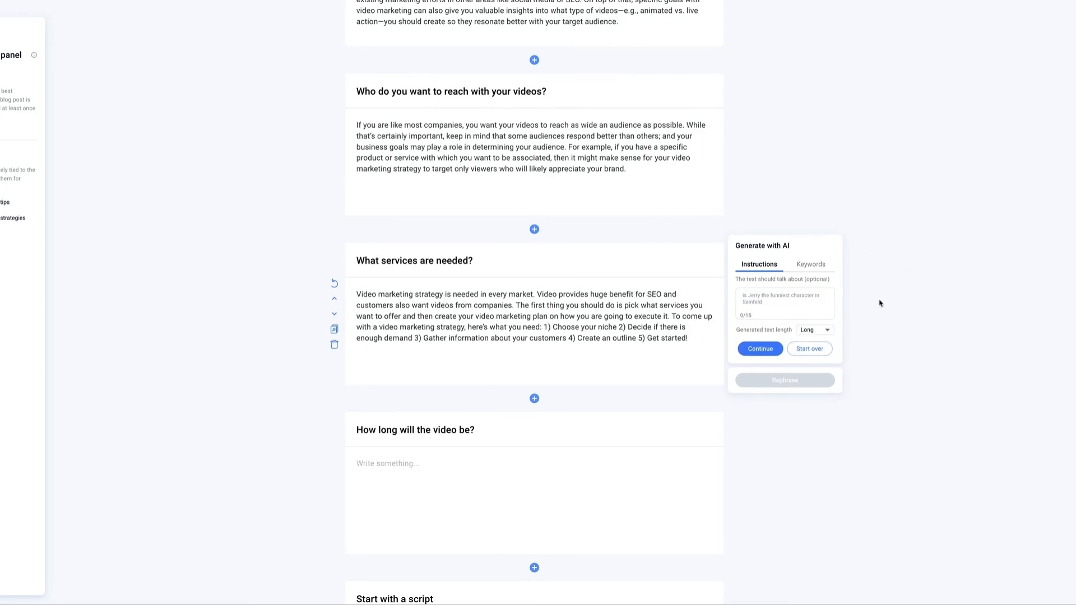
# Look over the finished sections of the post and copy the whole blog post to the clipboard.
pyautogui.scroll(4, 884, 303)
pyautogui.scroll(2, 878, 301)
pyautogui.scroll(-5, 878, 301)
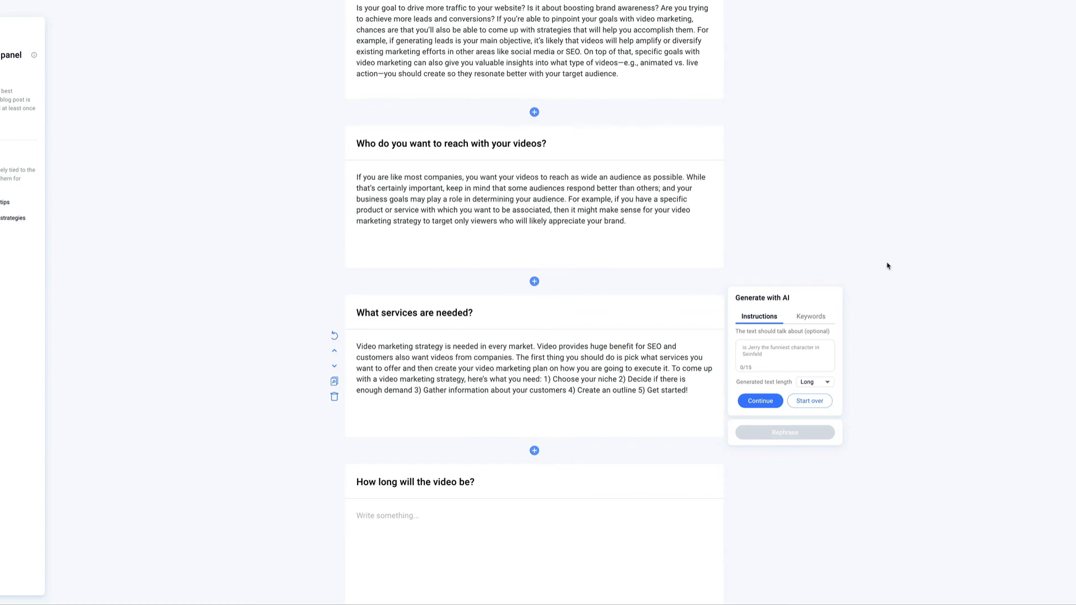
pyautogui.scroll(5, 889, 261)
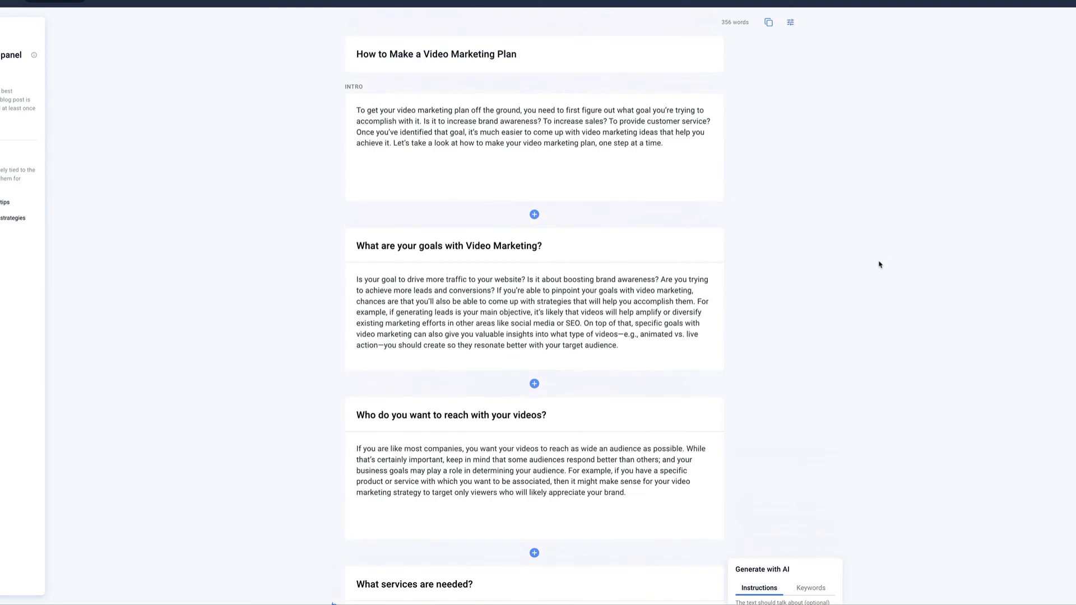
pyautogui.scroll(-7, 881, 265)
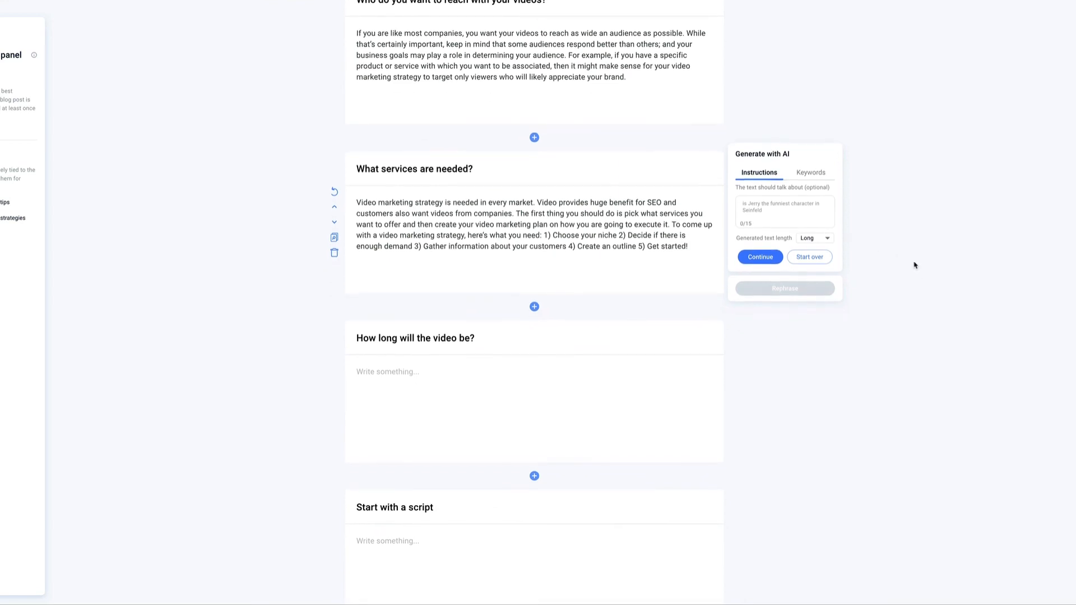
pyautogui.scroll(7, 914, 278)
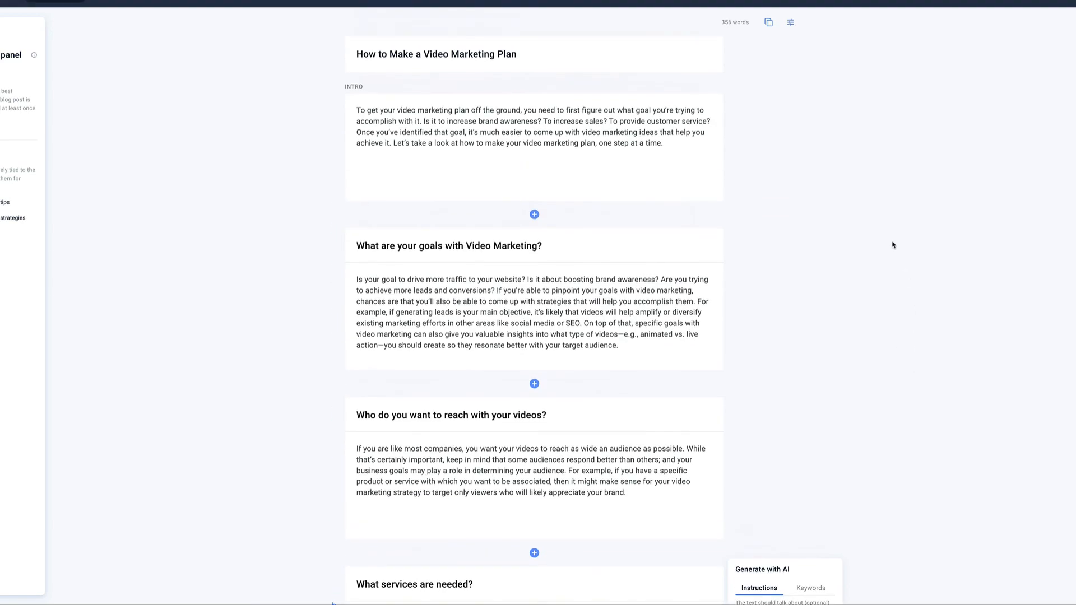
pyautogui.click(769, 23)
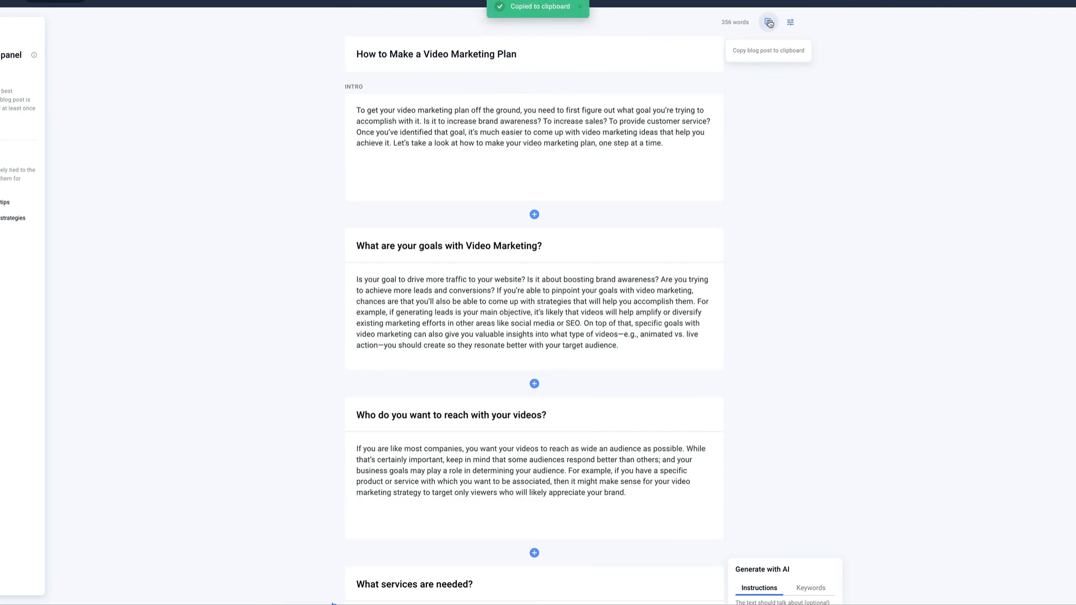
# Look over the remaining empty sections of the video marketing post, from the script section through the deadline section.
pyautogui.scroll(-14, 759, 106)
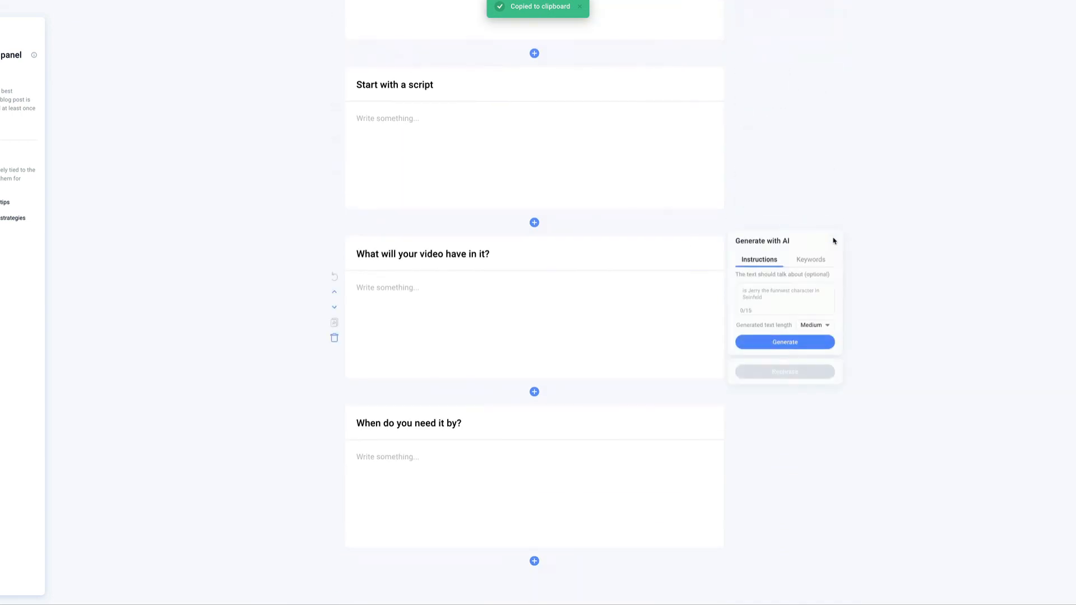
pyautogui.scroll(2, 850, 273)
pyautogui.scroll(12, 850, 273)
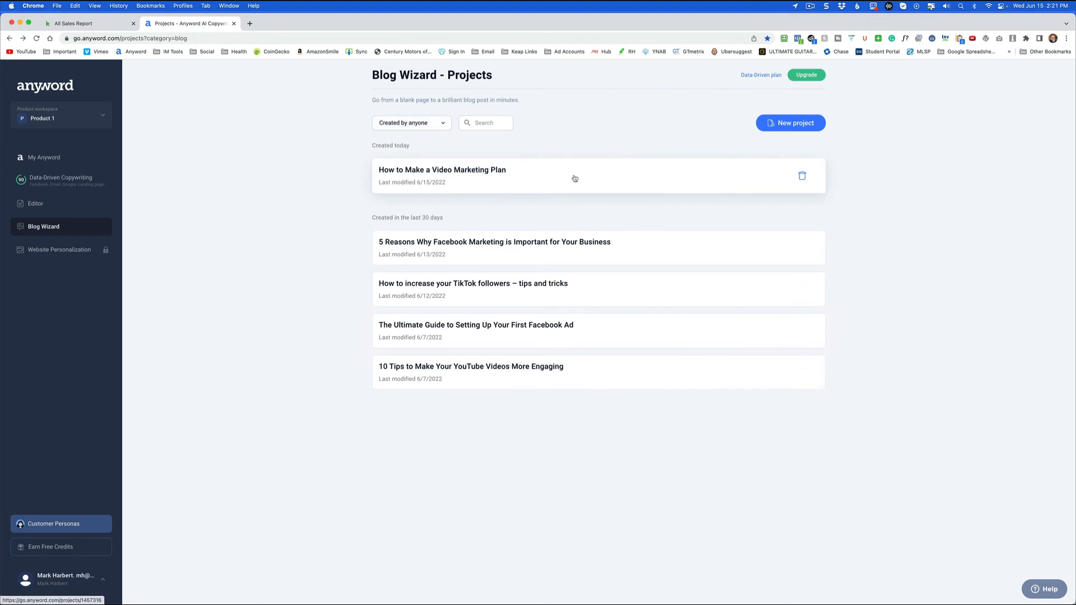
# Review the existing blog project "5 Reasons Why Facebook Marketing is Important for Your Business" and return to the Blog Wizard projects.
pyautogui.click(583, 252)
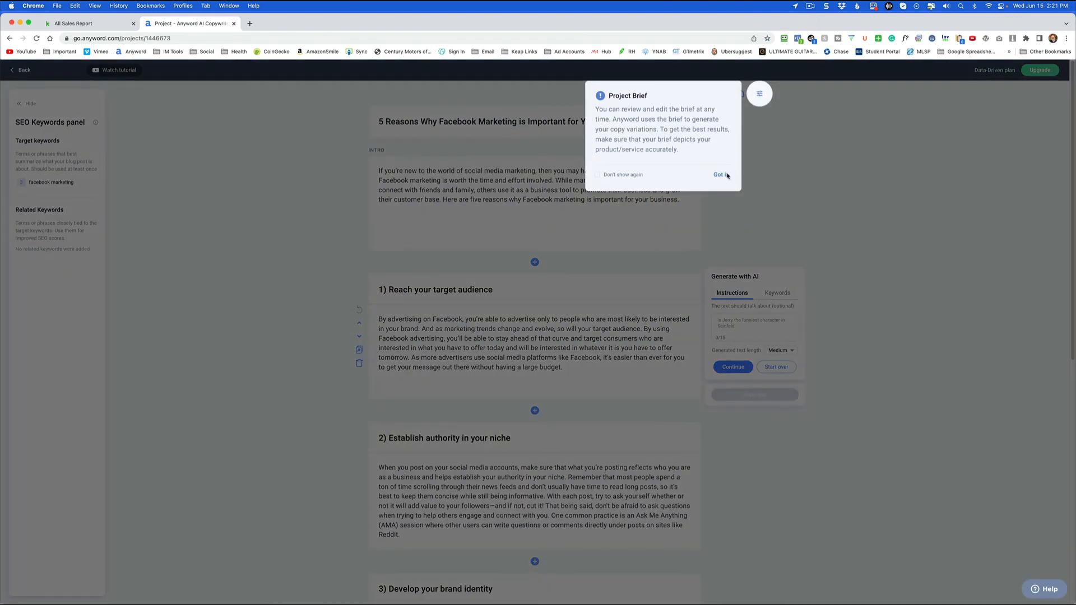
pyautogui.click(727, 176)
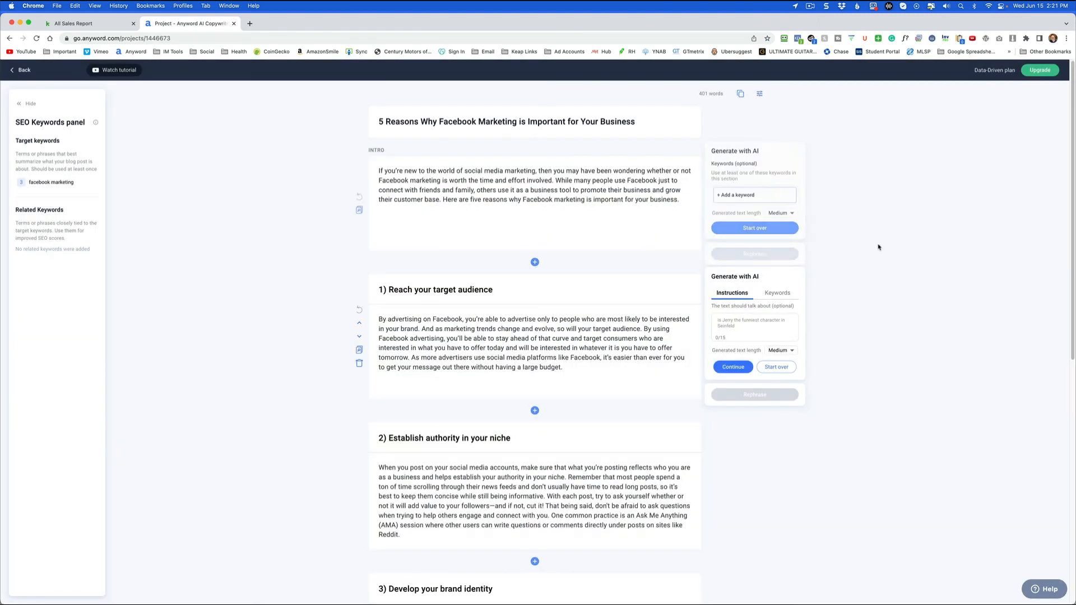
pyautogui.scroll(-10, 877, 252)
pyautogui.scroll(10, 876, 257)
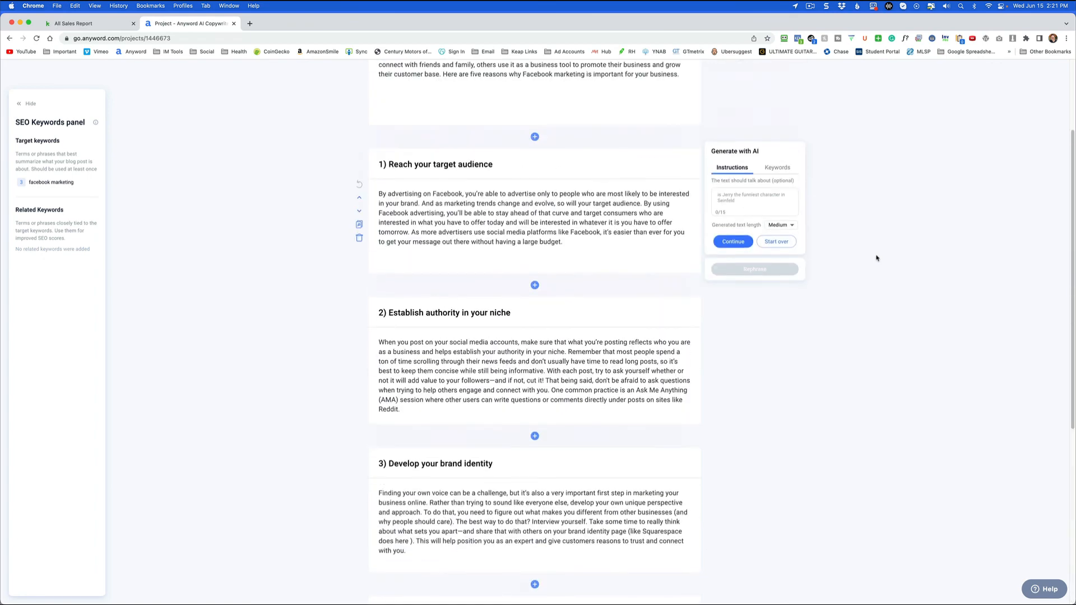
pyautogui.click(24, 70)
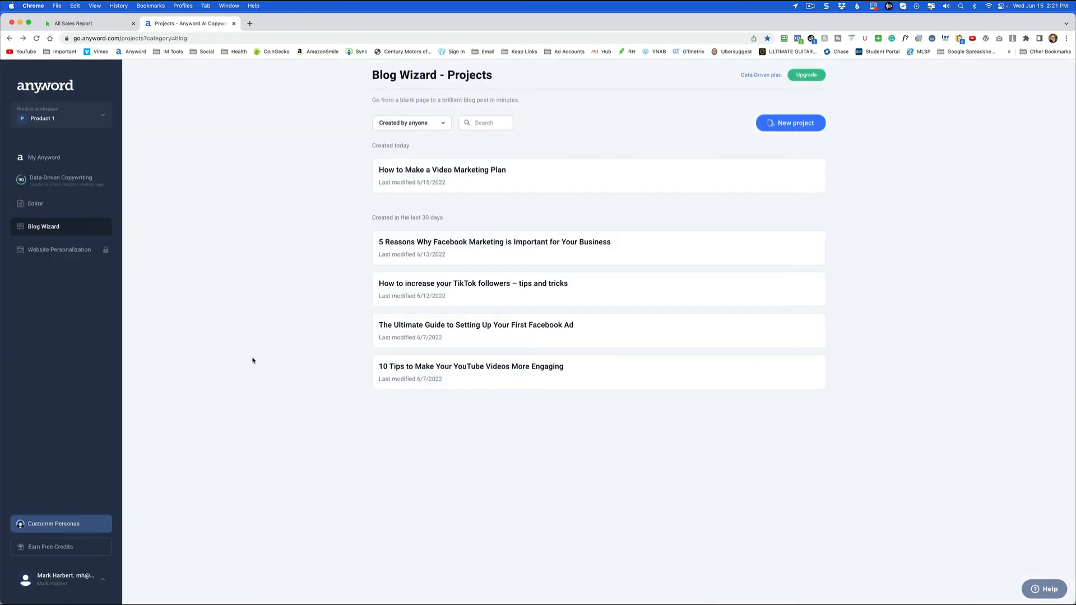
# View the saved Customer Personas and the full range of copywriting tools, finishing on the My Anyword dashboard.
pyautogui.click(58, 525)
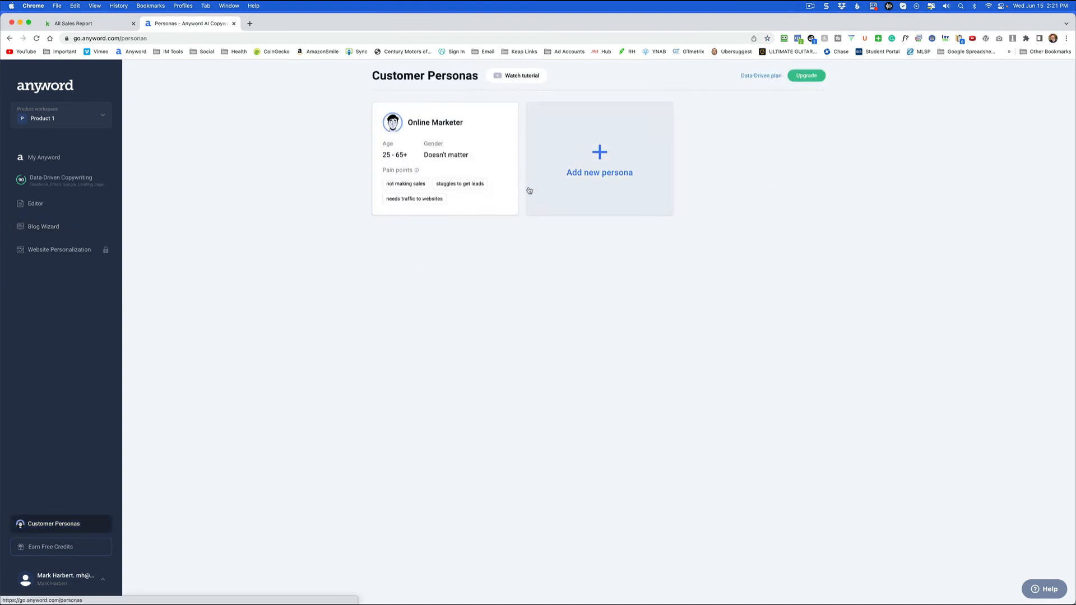
pyautogui.click(51, 161)
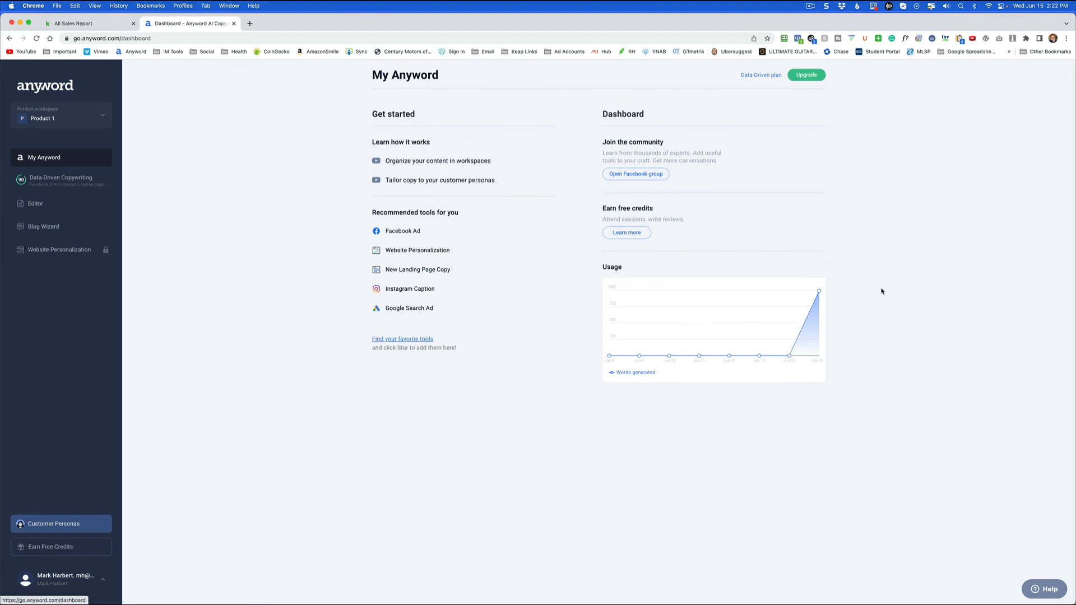
pyautogui.click(403, 340)
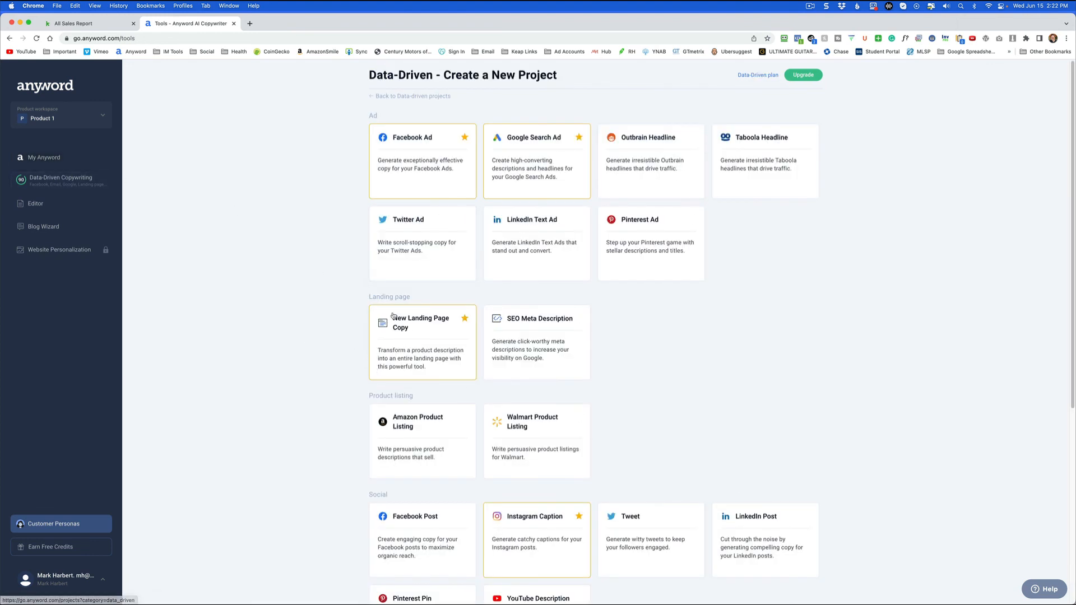
pyautogui.click(39, 160)
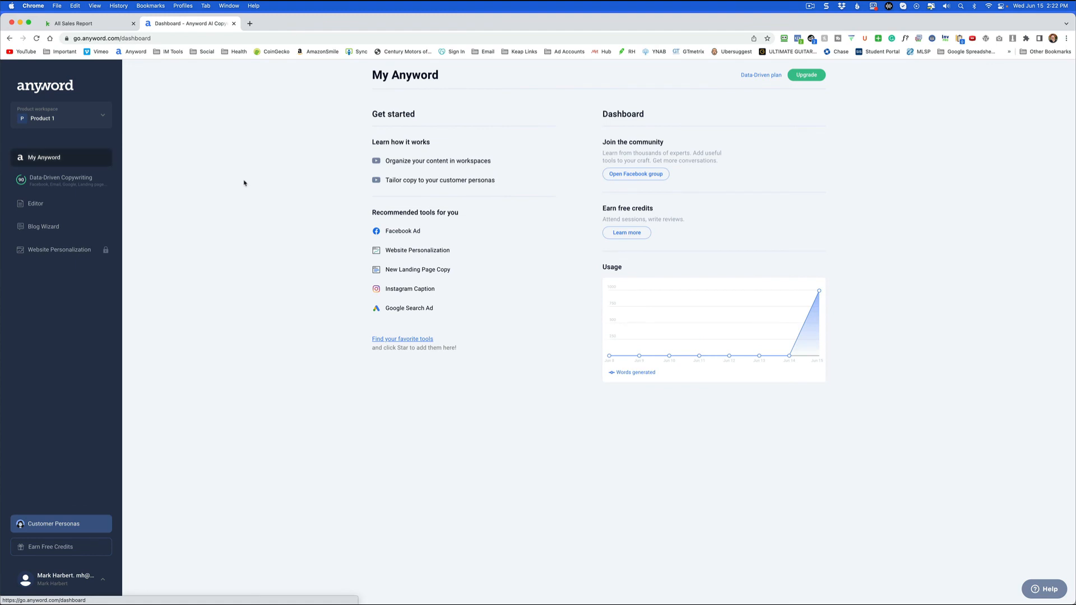